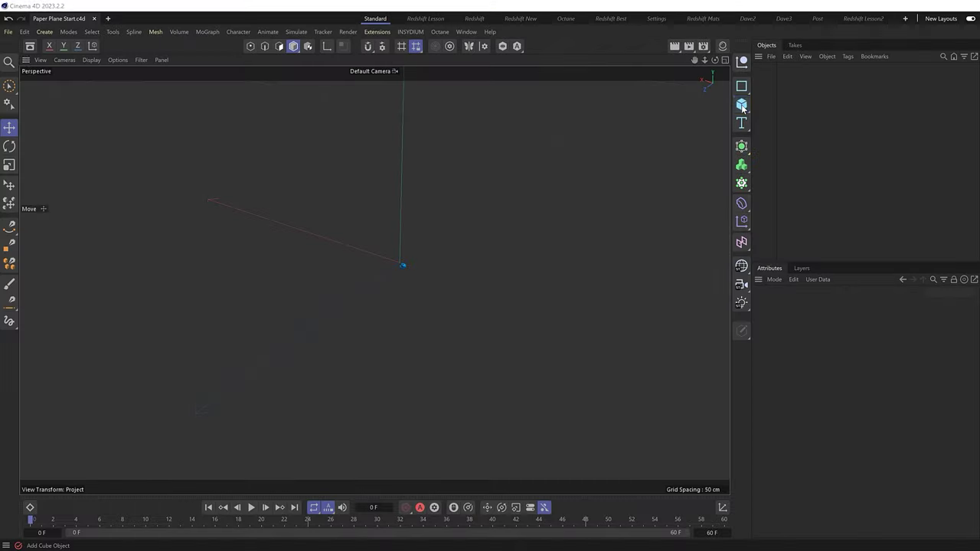
Add a Plane primitive 22 cm wide and 28 cm high, then frame it in the view
{"action": "left_click", "coordinate": [742, 106]}
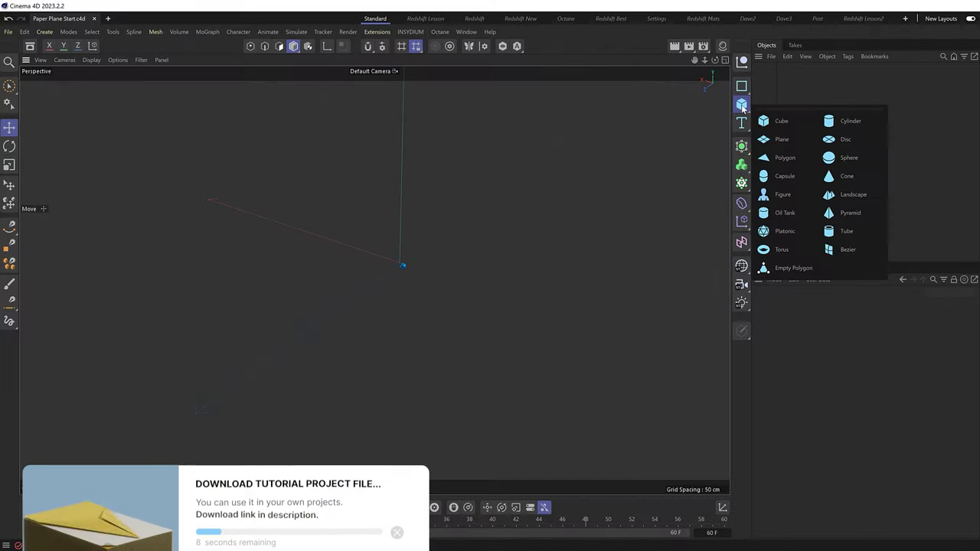
{"action": "left_click", "coordinate": [796, 143]}
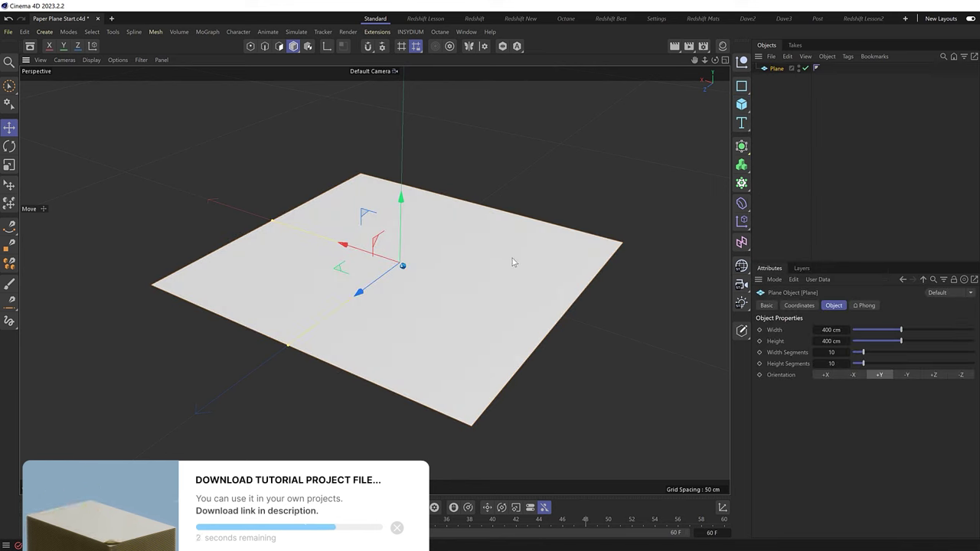
{"action": "left_click", "coordinate": [831, 330]}
{"action": "type", "text": "22"}
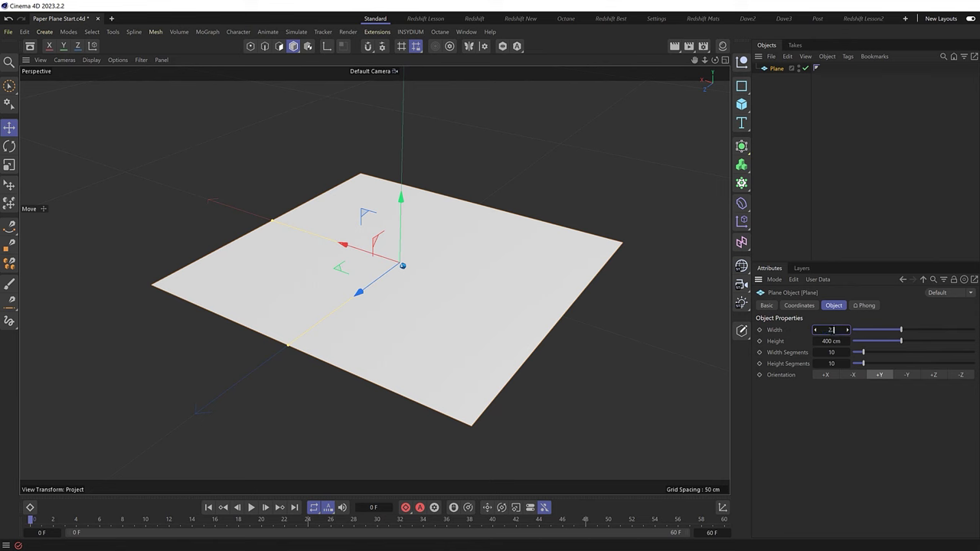
{"action": "key", "text": "Tab"}
{"action": "type", "text": "1"}
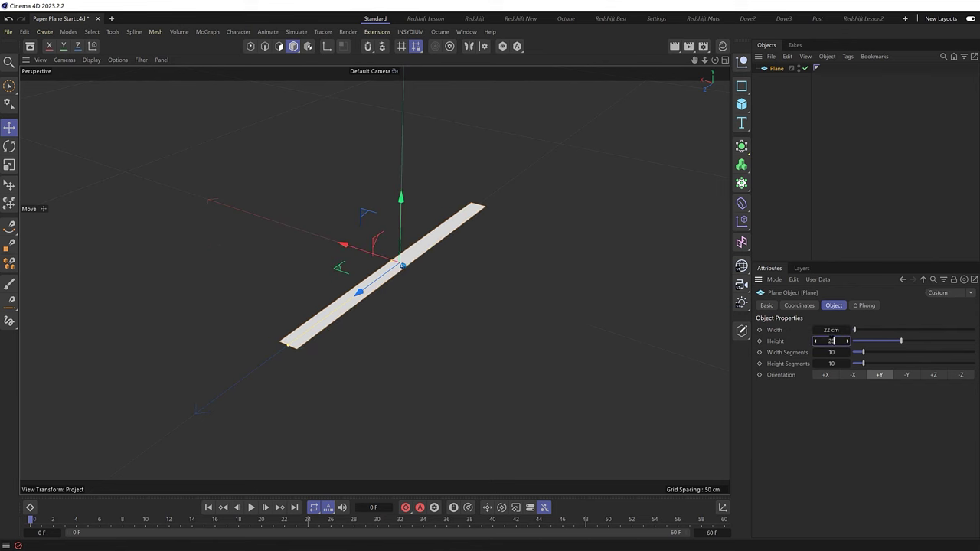
{"action": "key", "text": "Return"}
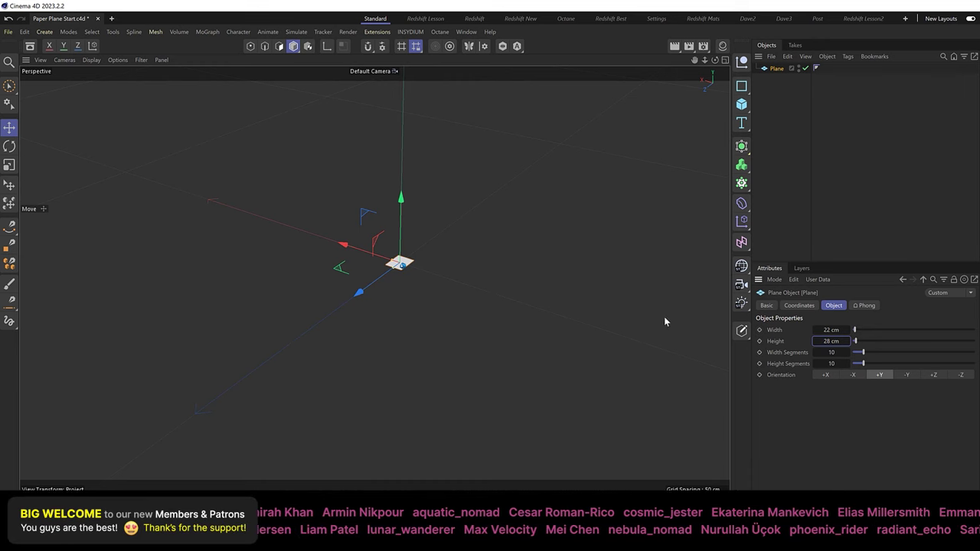
{"action": "left_click_drag", "start_coordinate": [643, 313], "coordinate": [399, 250], "text": "alt"}
{"action": "key", "text": "h"}
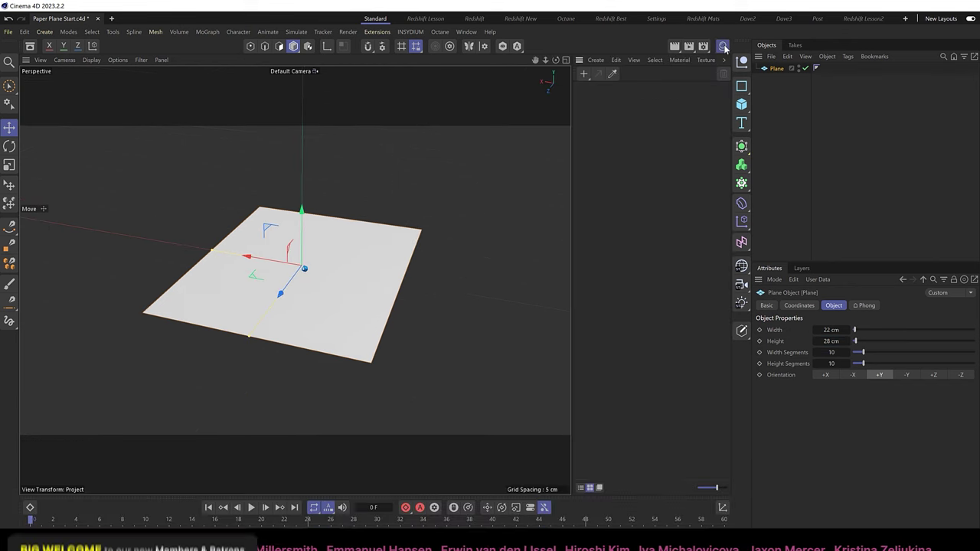
Create a new material with Plane-Template.jpg as its colour texture and apply it to the plane
{"action": "double_click", "coordinate": [611, 124]}
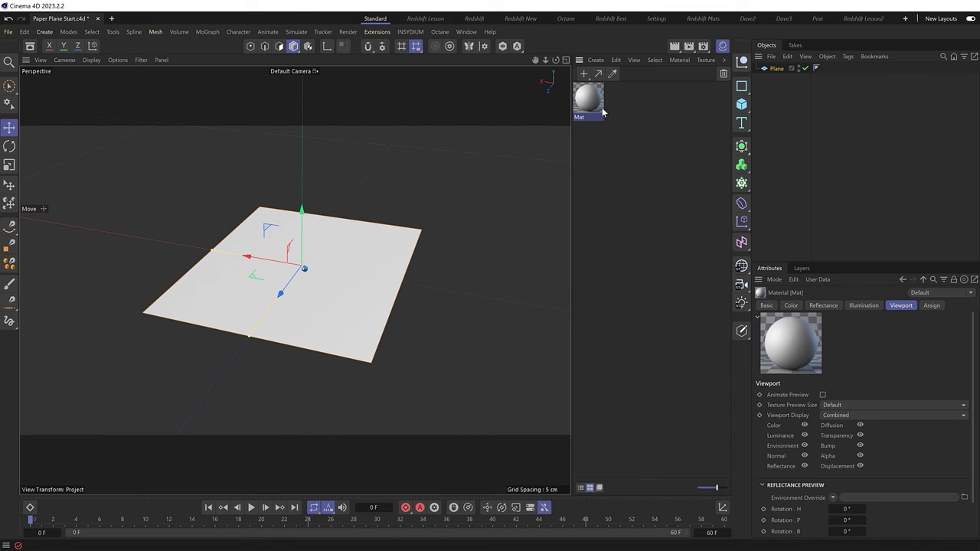
{"action": "left_click", "coordinate": [791, 305]}
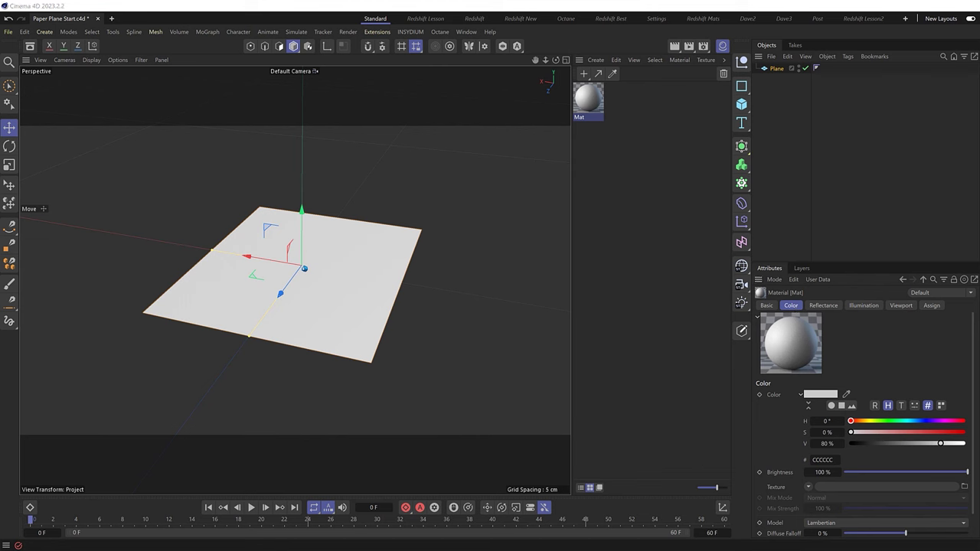
{"action": "left_click_drag", "start_coordinate": [979, 387], "coordinate": [840, 488]}
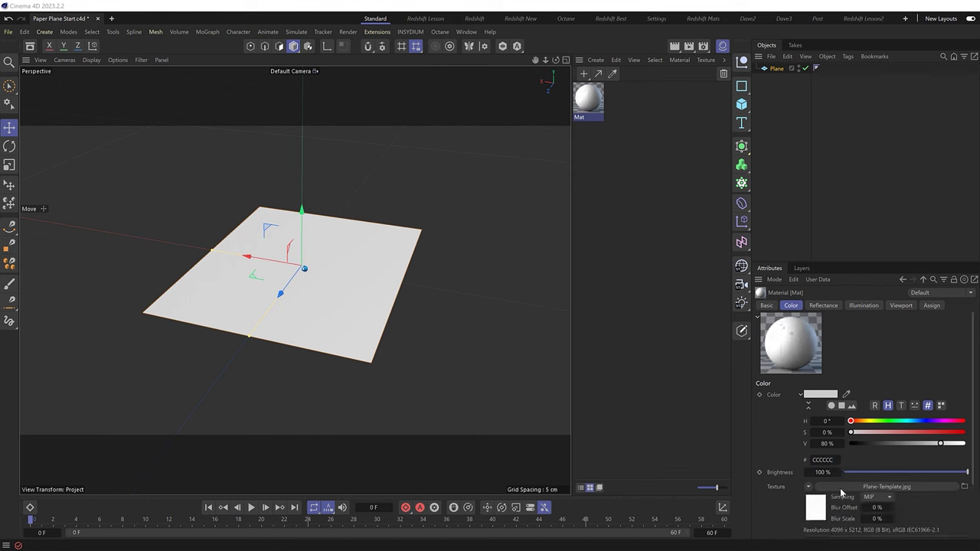
{"action": "left_click_drag", "start_coordinate": [596, 103], "coordinate": [781, 71]}
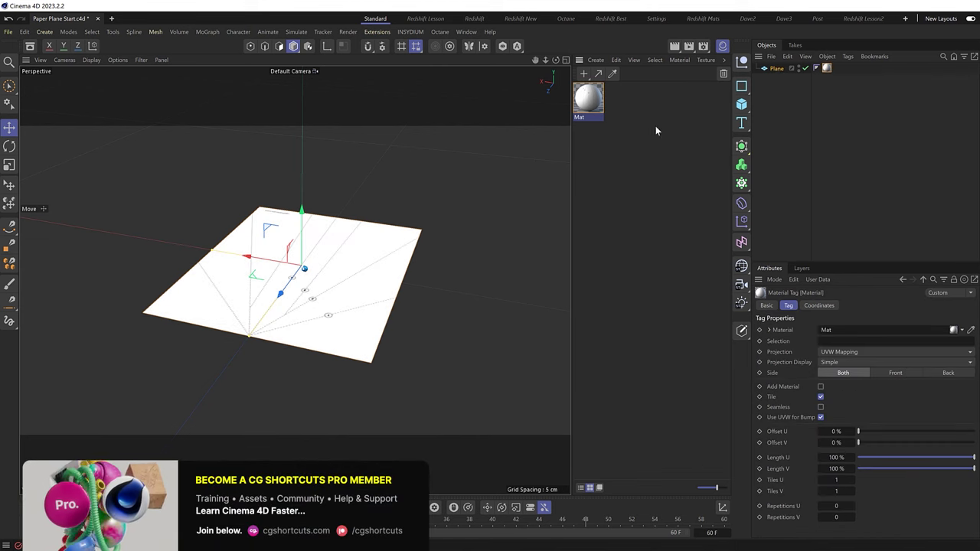
{"action": "scroll", "coordinate": [307, 294], "scroll_direction": "up", "scroll_amount": 2}
{"action": "left_click_drag", "start_coordinate": [305, 295], "coordinate": [295, 302], "text": "alt"}
{"action": "scroll", "coordinate": [291, 304], "scroll_direction": "up", "scroll_amount": 3}
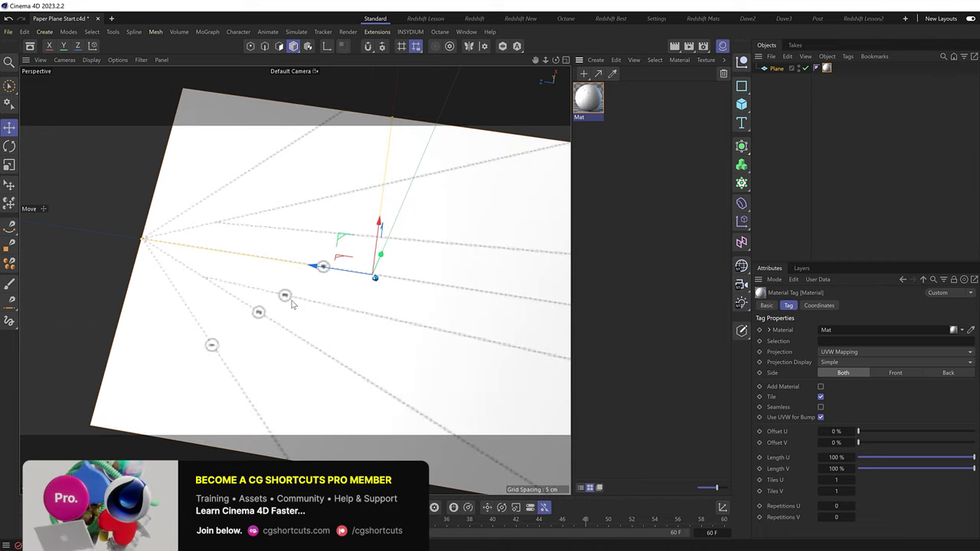
Set the Mat material's viewport Texture Preview Size to 1024x1024
{"action": "left_click", "coordinate": [592, 107]}
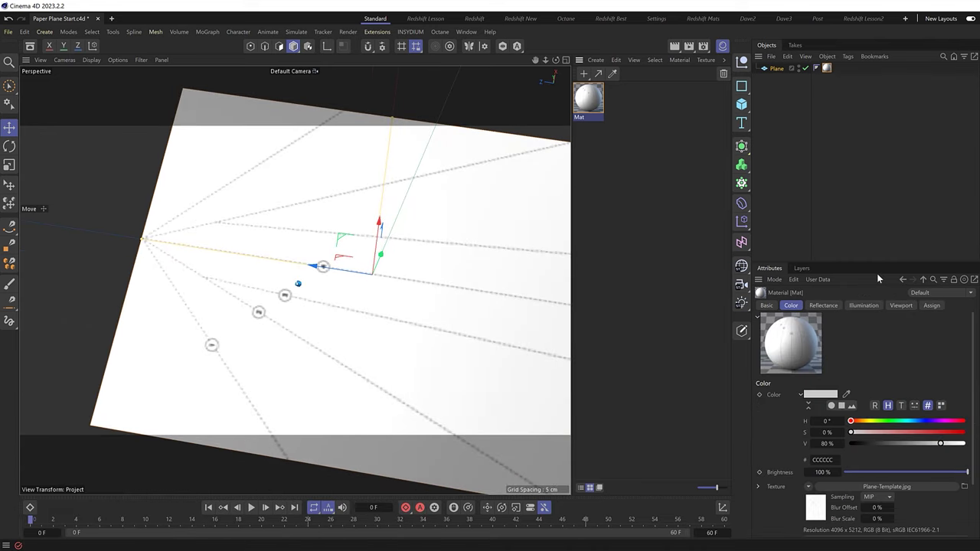
{"action": "left_click", "coordinate": [903, 307]}
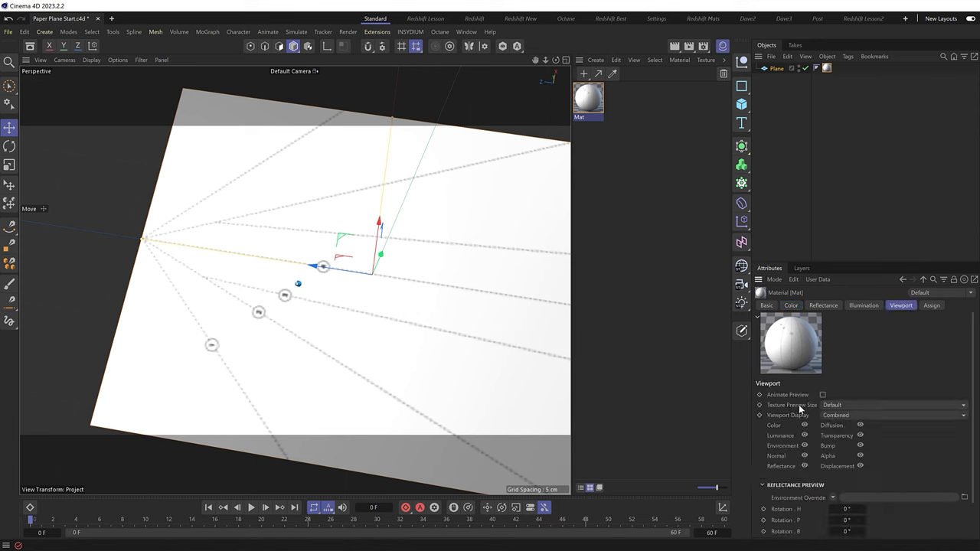
{"action": "left_click", "coordinate": [842, 406]}
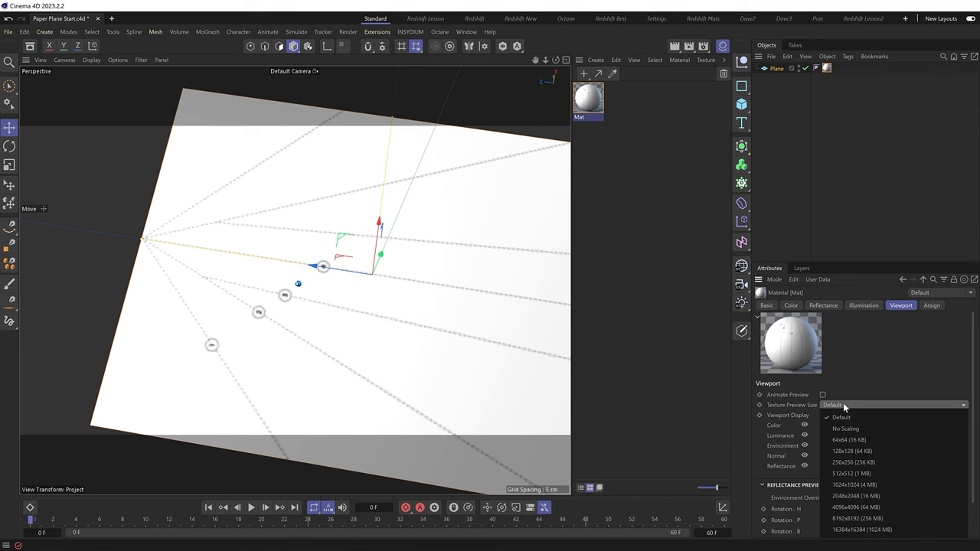
{"action": "left_click", "coordinate": [850, 487]}
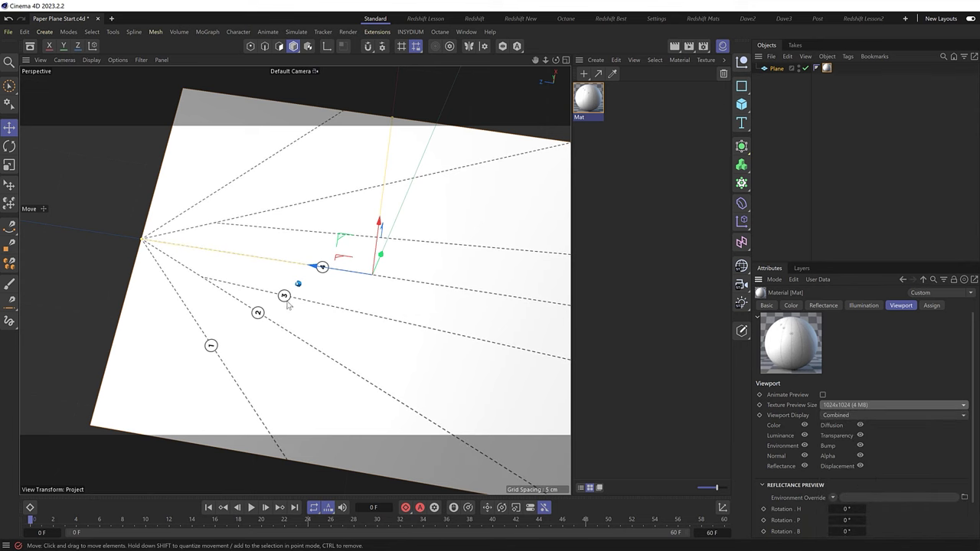
{"action": "left_click_drag", "start_coordinate": [288, 305], "coordinate": [288, 306], "text": "alt"}
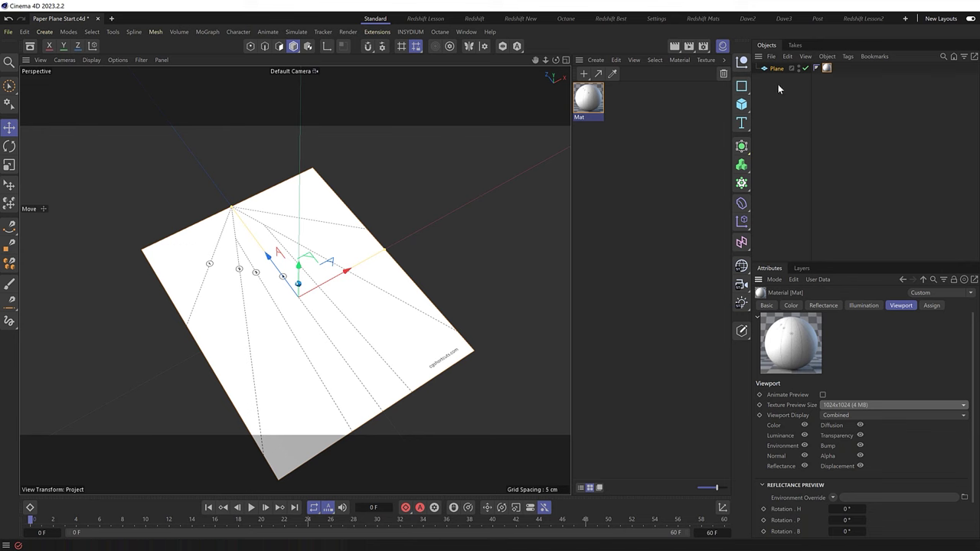
Add a Bend deformer under the plane and test its Strength, undoing back to 0°
{"action": "left_click", "coordinate": [743, 204]}
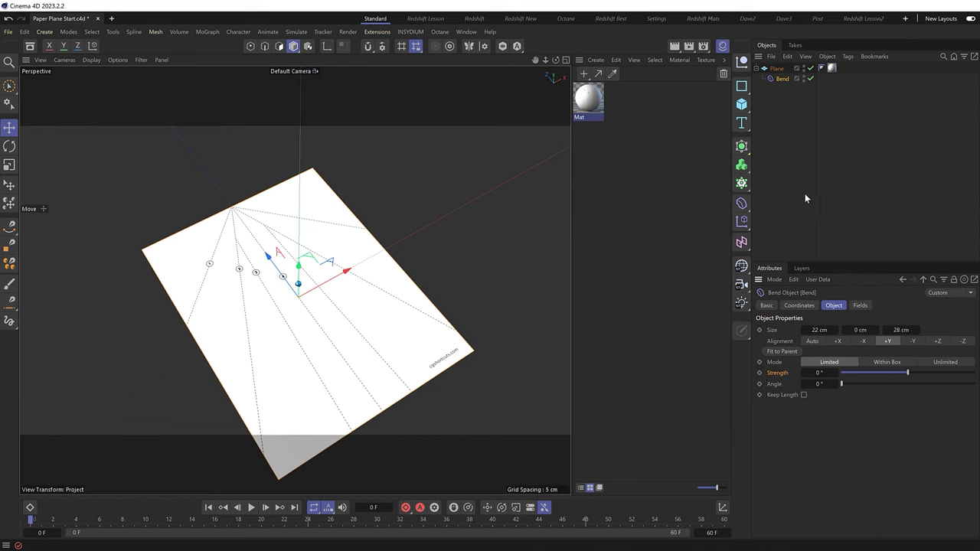
{"action": "mouse_move", "coordinate": [911, 373]}
{"action": "left_mouse_down"}
{"action": "mouse_move", "coordinate": [929, 372]}
{"action": "mouse_move", "coordinate": [895, 373]}
{"action": "mouse_move", "coordinate": [923, 376]}
{"action": "left_mouse_up"}
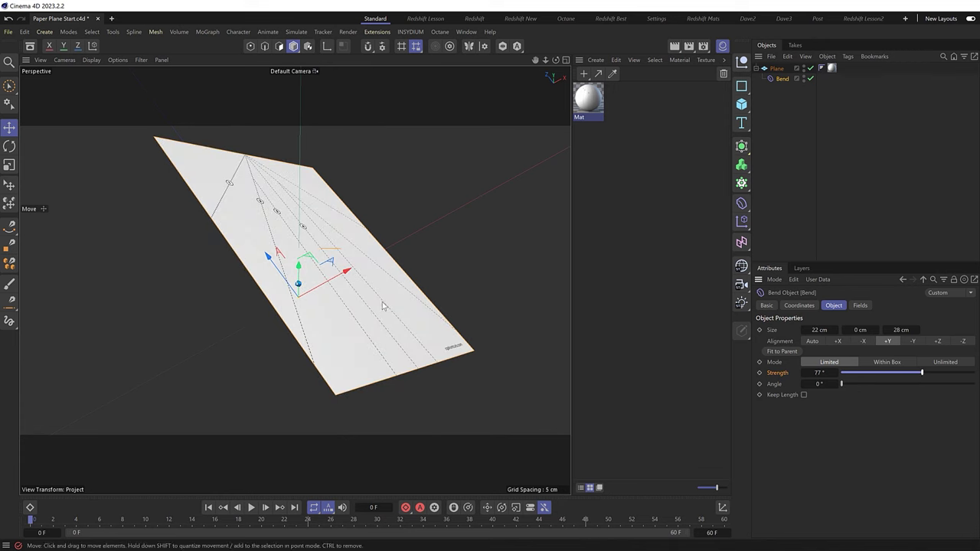
{"action": "key", "text": "ctrl+z"}
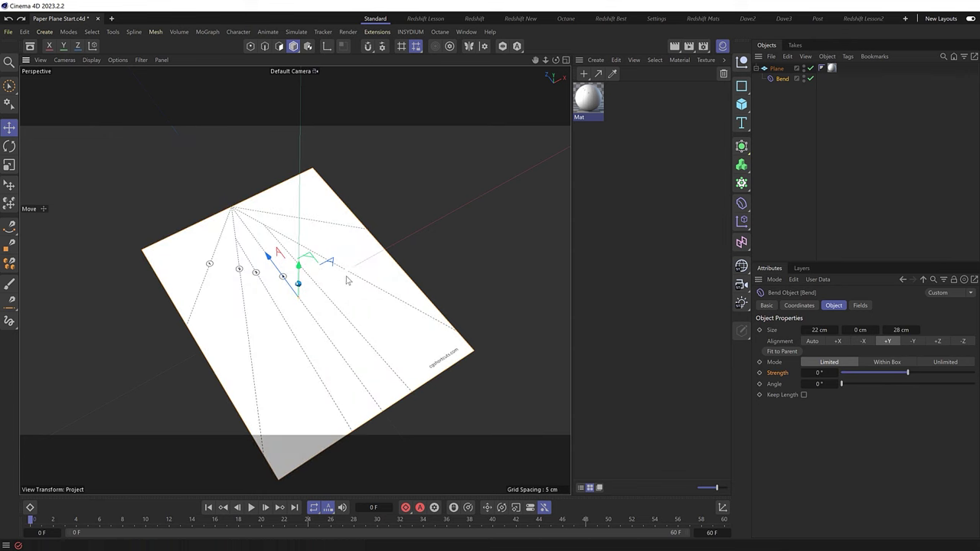
Align the Bend to -X and fit it to the plane, leaving Strength at 0°
{"action": "left_click", "coordinate": [864, 341]}
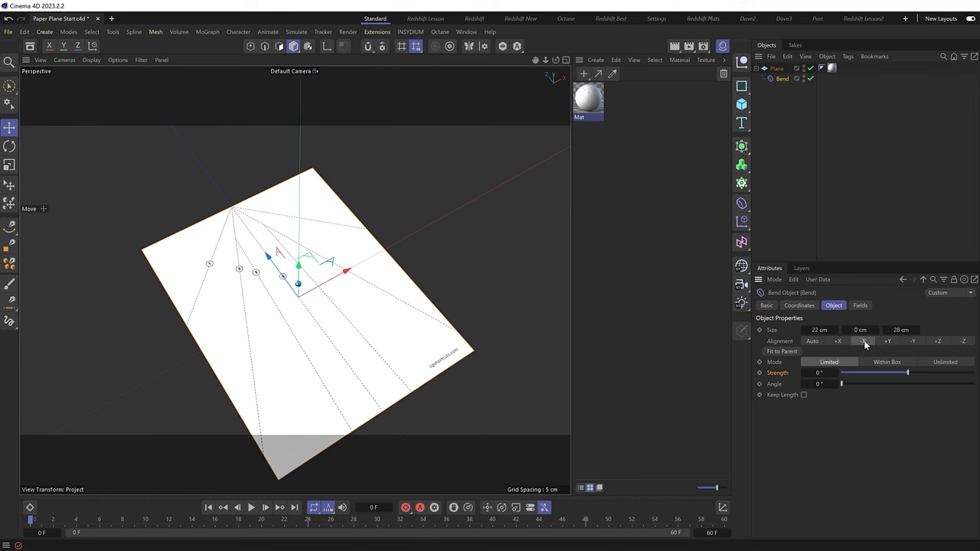
{"action": "left_click", "coordinate": [781, 351]}
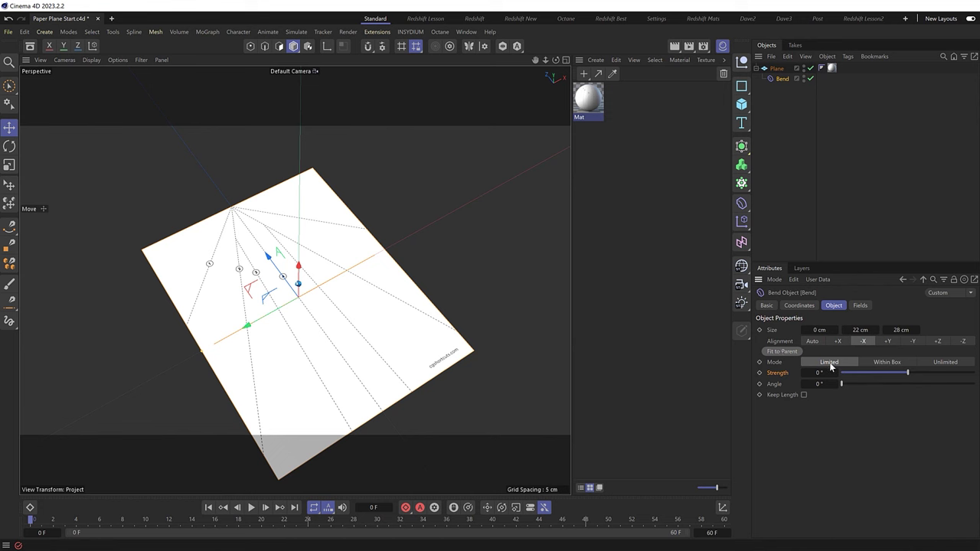
{"action": "mouse_move", "coordinate": [909, 375]}
{"action": "left_mouse_down"}
{"action": "mouse_move", "coordinate": [922, 376]}
{"action": "mouse_move", "coordinate": [886, 381]}
{"action": "mouse_move", "coordinate": [923, 373]}
{"action": "left_mouse_up"}
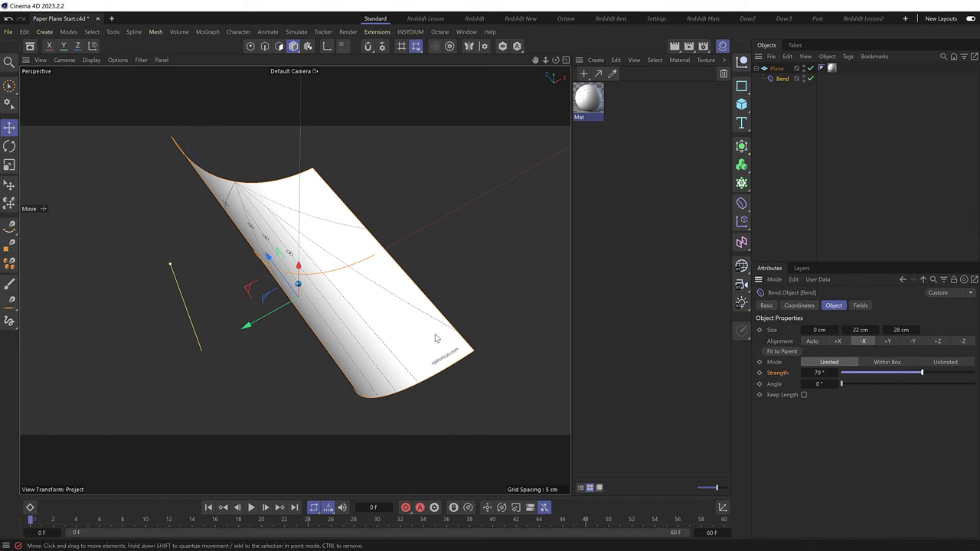
{"action": "key", "text": "ctrl+z"}
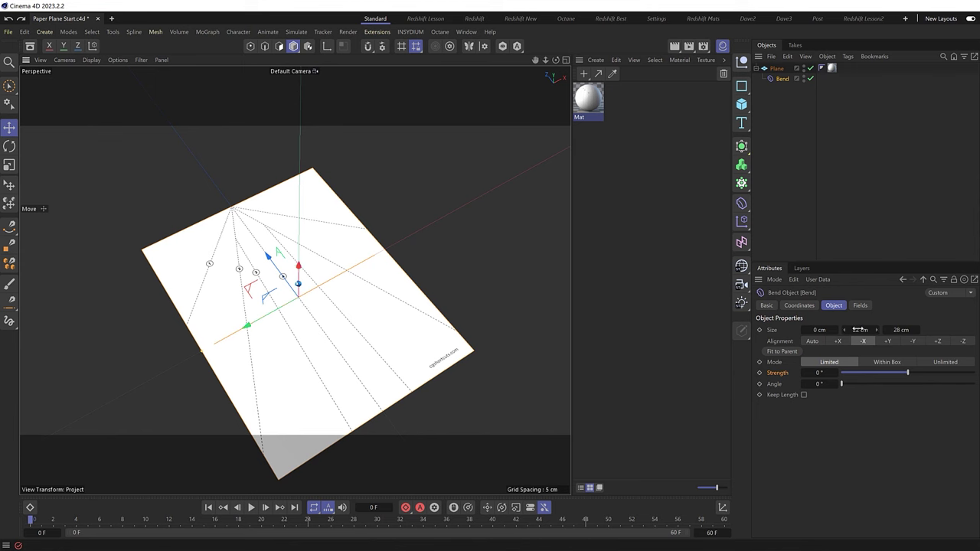
Set the Bend's middle Size value to 0.1 cm and test the fold along the centre line
{"action": "left_click_drag", "start_coordinate": [859, 329], "coordinate": [797, 330]}
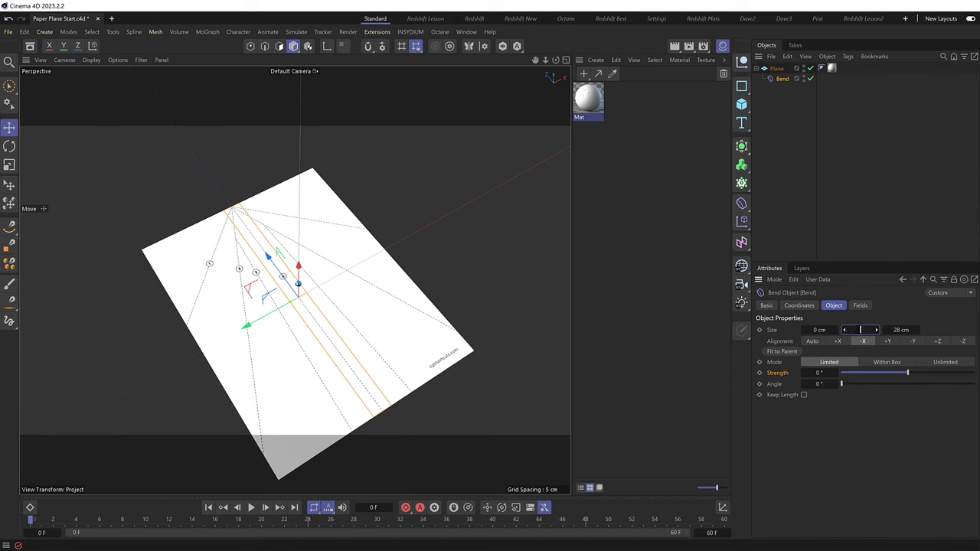
{"action": "type", "text": "0"}
{"action": "key", "text": "Return"}
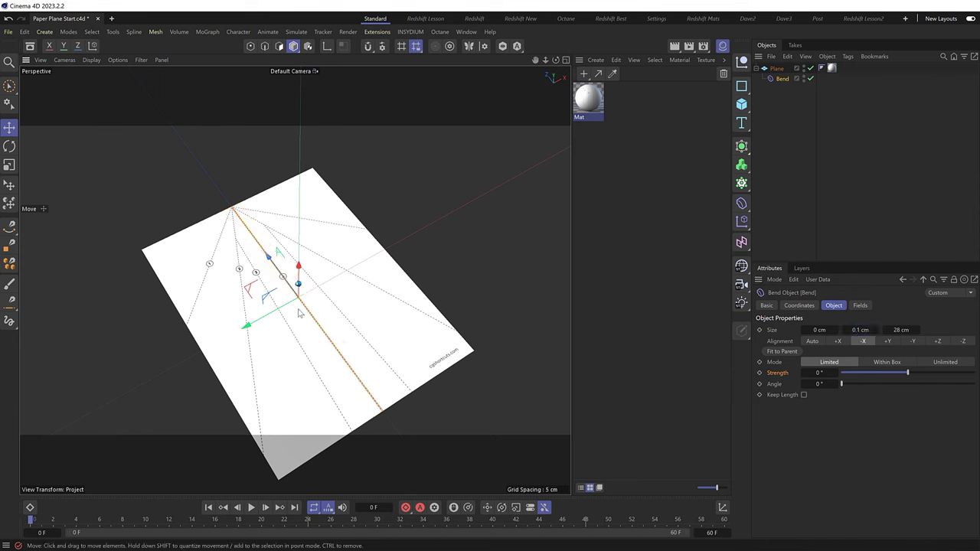
{"action": "scroll", "coordinate": [299, 312], "scroll_direction": "up", "scroll_amount": 4}
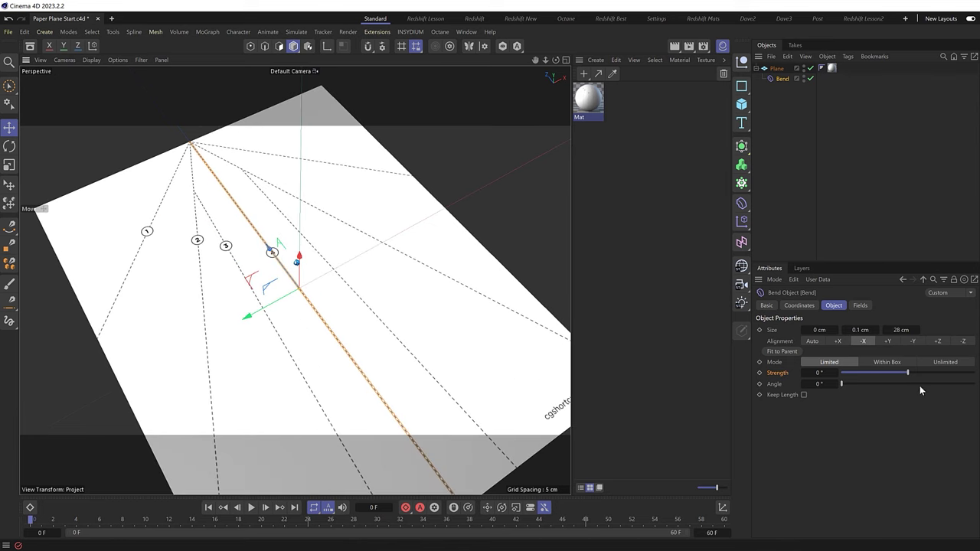
{"action": "mouse_move", "coordinate": [909, 375]}
{"action": "left_mouse_down"}
{"action": "mouse_move", "coordinate": [928, 375]}
{"action": "mouse_move", "coordinate": [894, 374]}
{"action": "mouse_move", "coordinate": [907, 374]}
{"action": "left_mouse_up"}
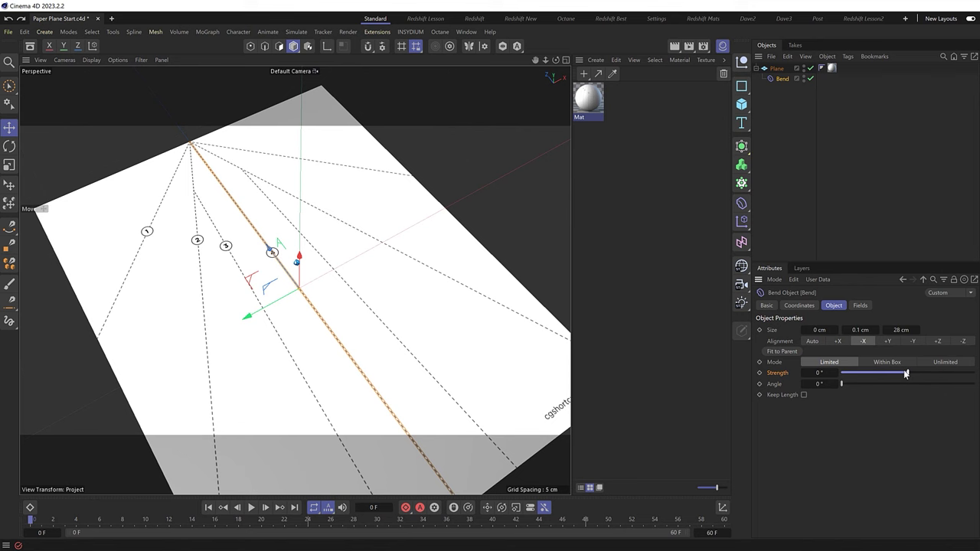
In the maximised Top view with snapping on, move the Bend origin to the sheet's top point
{"action": "middle_click", "coordinate": [390, 279]}
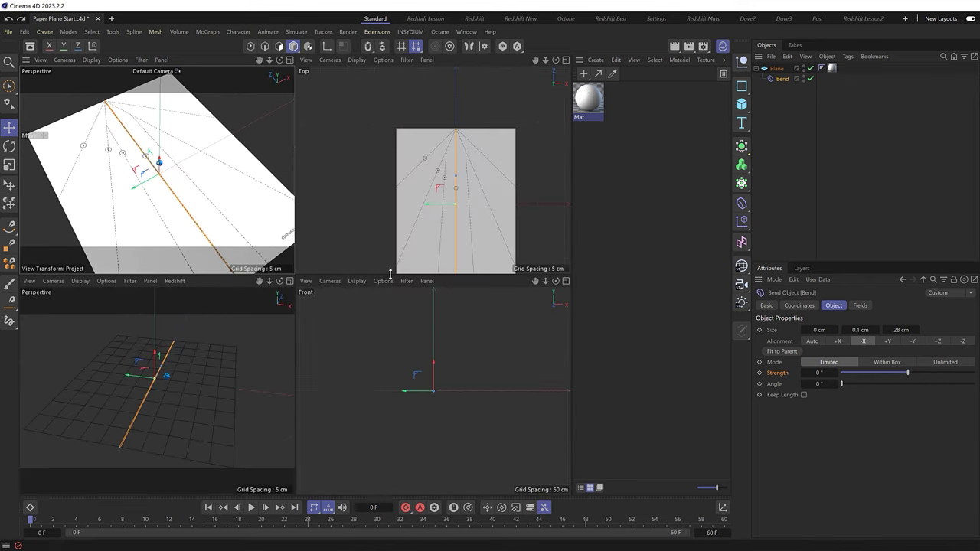
{"action": "middle_click", "coordinate": [438, 216]}
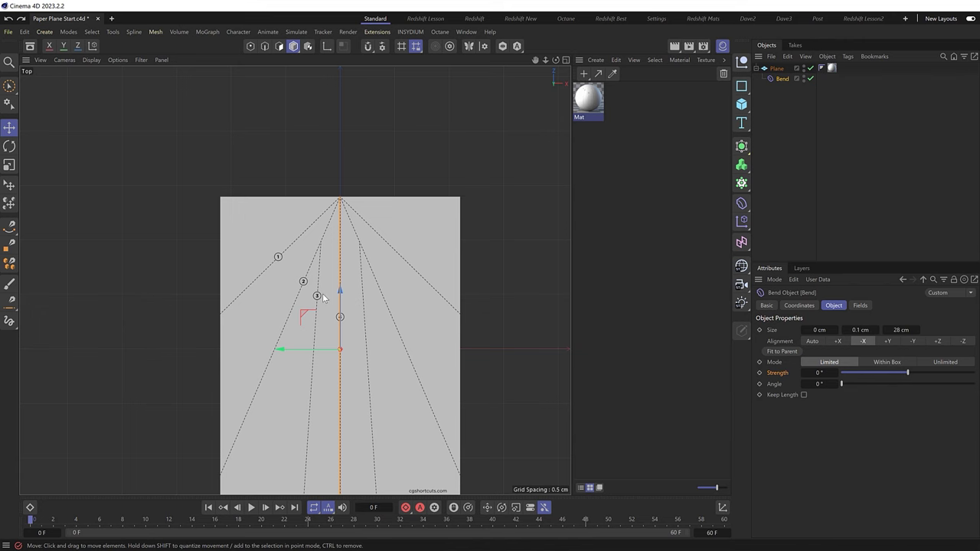
{"action": "scroll", "coordinate": [324, 298], "scroll_direction": "up", "scroll_amount": 4}
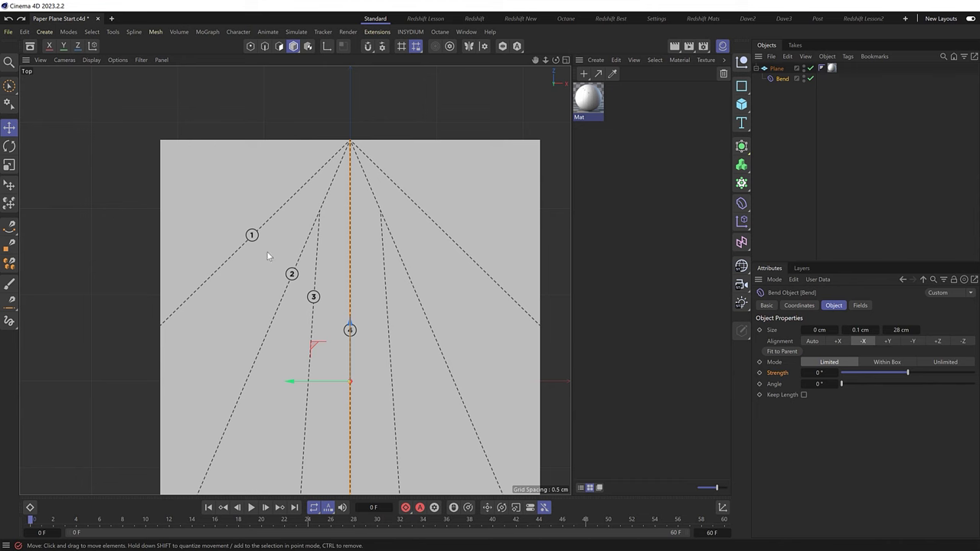
{"action": "left_click", "coordinate": [367, 46]}
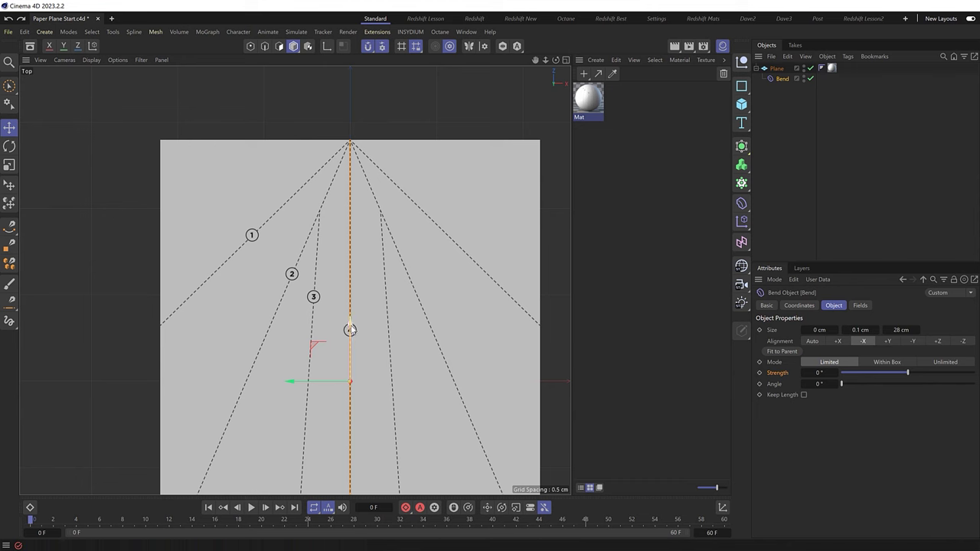
{"action": "left_click_drag", "start_coordinate": [350, 329], "coordinate": [350, 83]}
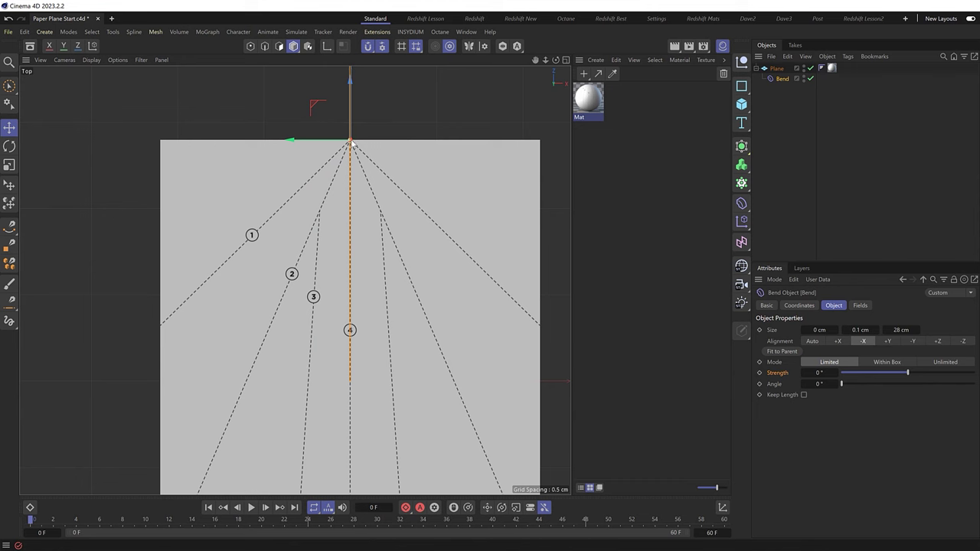
Rotate the Bend deformer so its fold lies along fold line 1
{"action": "key", "text": "r"}
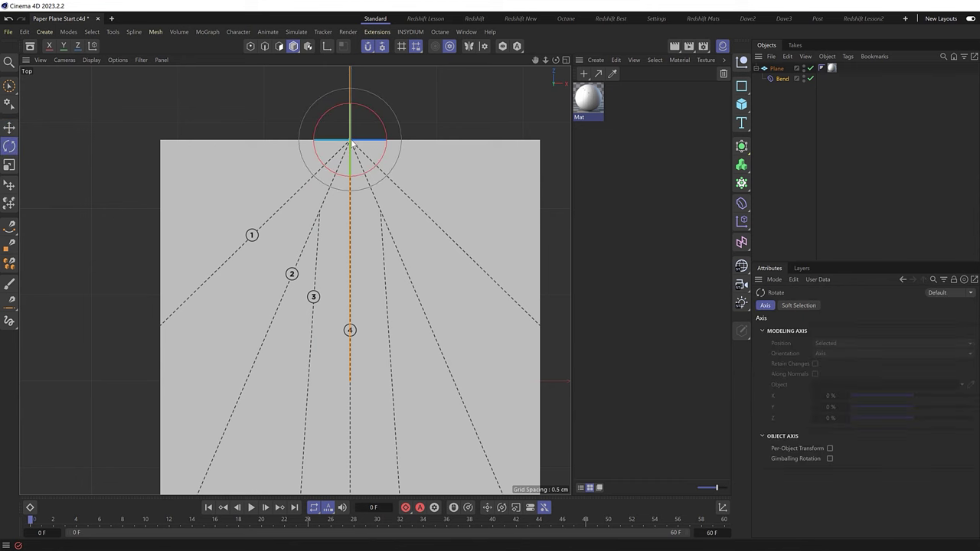
{"action": "left_click_drag", "start_coordinate": [379, 121], "coordinate": [375, 141]}
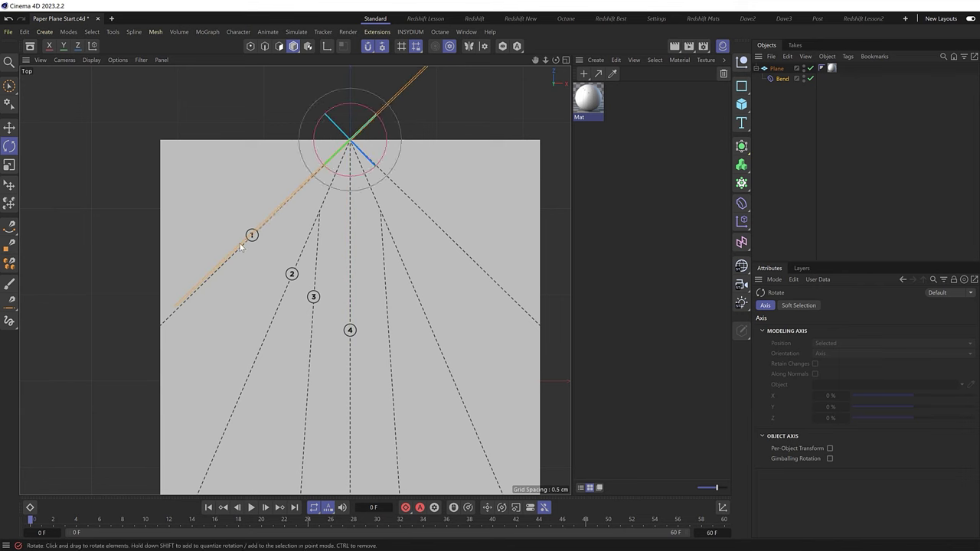
{"action": "scroll", "coordinate": [239, 243], "scroll_direction": "up", "scroll_amount": 5}
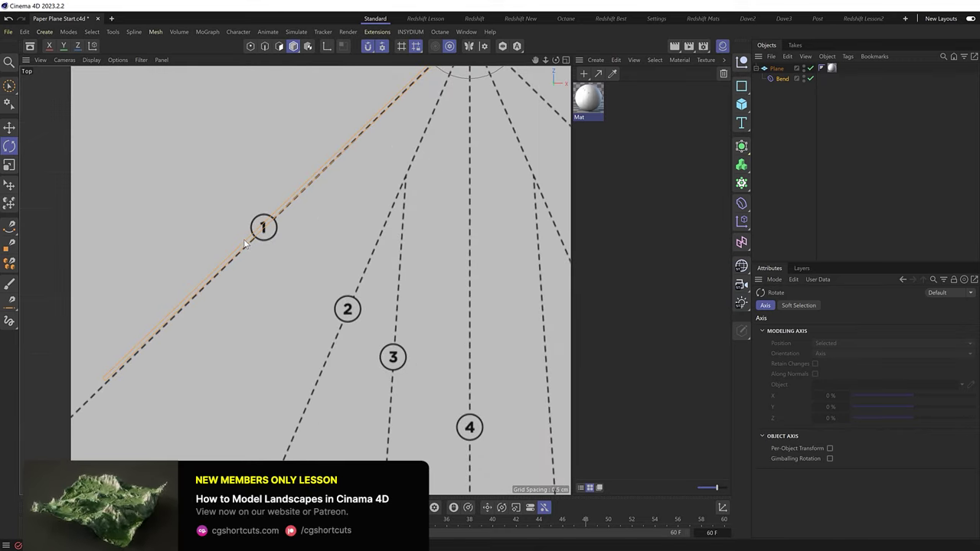
{"action": "scroll", "coordinate": [244, 239], "scroll_direction": "down", "scroll_amount": 2}
{"action": "scroll", "coordinate": [243, 239], "scroll_direction": "down", "scroll_amount": 1}
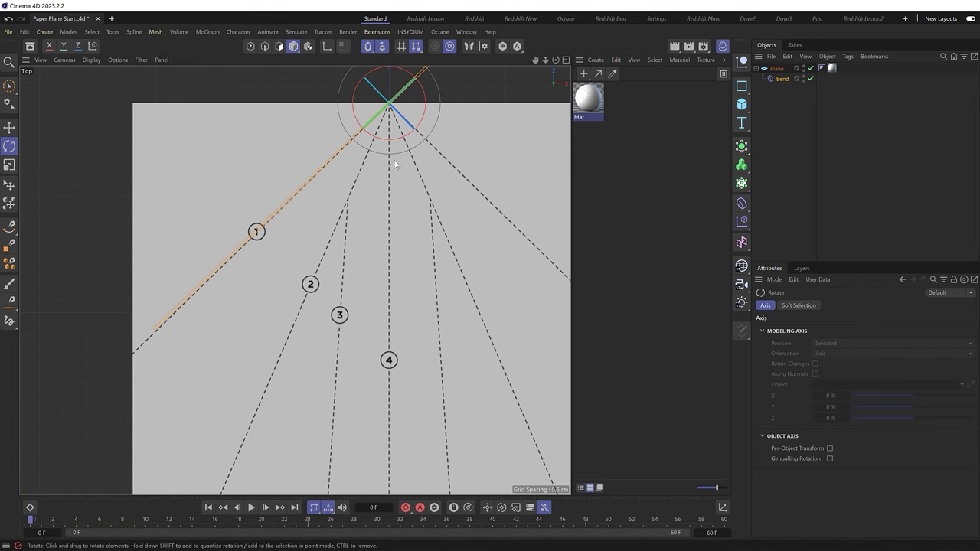
Ctrl-drag copies of the Bend onto fold lines 2 and 3
{"action": "left_click_drag", "start_coordinate": [394, 144], "coordinate": [412, 148], "text": "ctrl"}
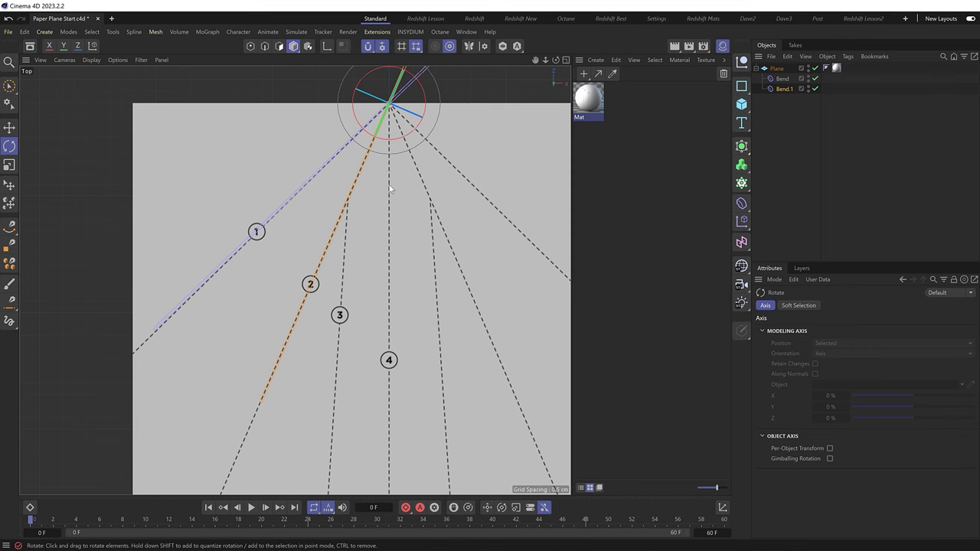
{"action": "scroll", "coordinate": [391, 182], "scroll_direction": "down", "scroll_amount": 1}
{"action": "middle_click_drag", "start_coordinate": [391, 181], "coordinate": [376, 245]}
{"action": "key", "text": "e"}
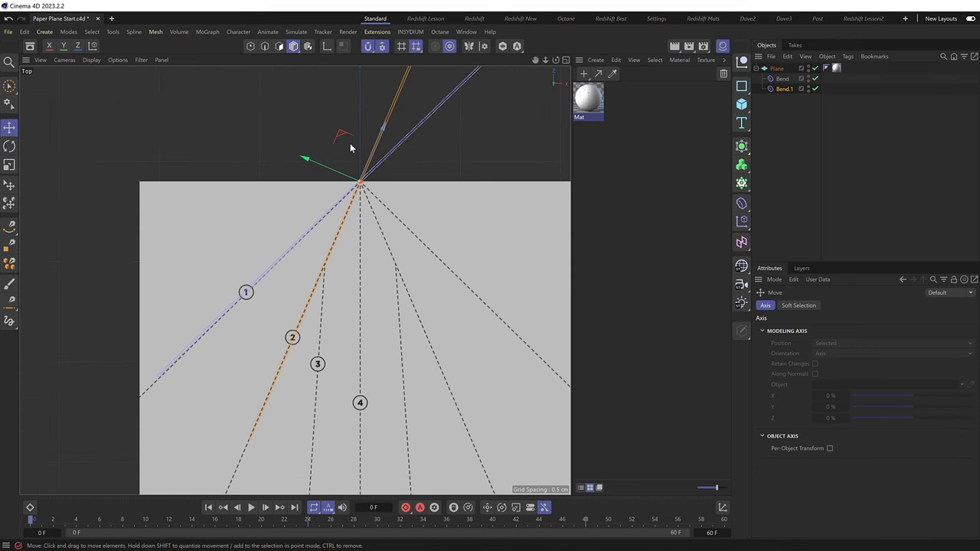
{"action": "left_click_drag", "start_coordinate": [343, 138], "coordinate": [305, 228]}
{"action": "key", "text": "r"}
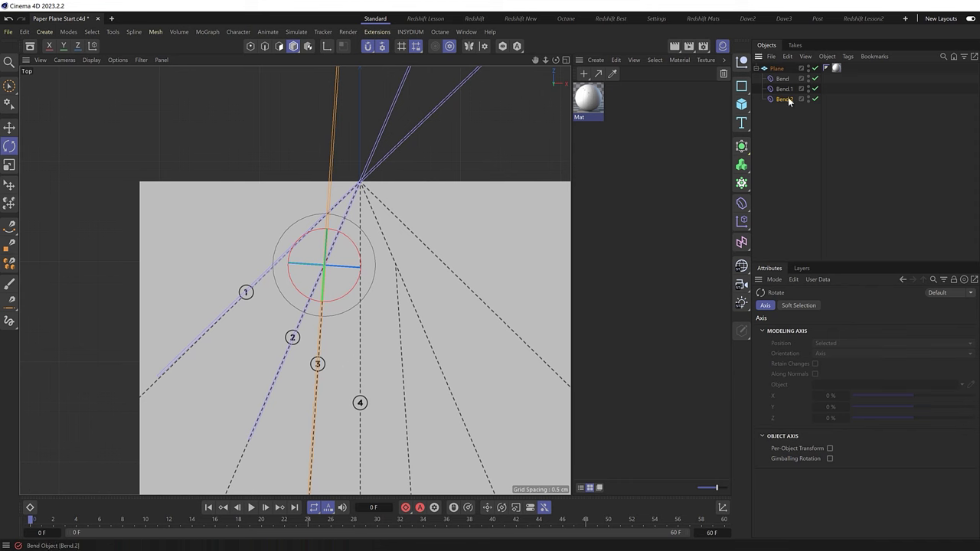
Make a further copy, Bend.3, and zero its P.X, P.Z and R.H to sit on line 4
{"action": "left_click_drag", "start_coordinate": [784, 99], "coordinate": [789, 110], "text": "ctrl"}
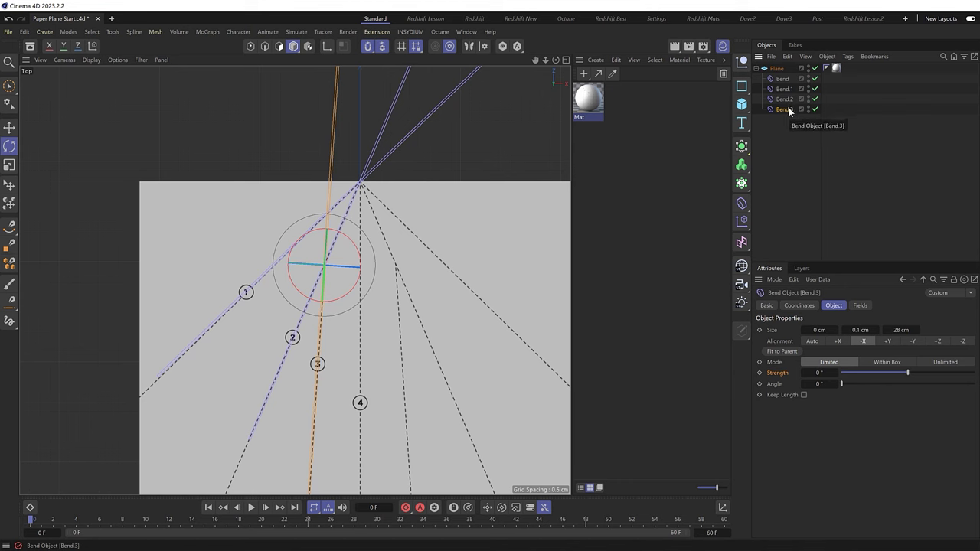
{"action": "left_click", "coordinate": [798, 305]}
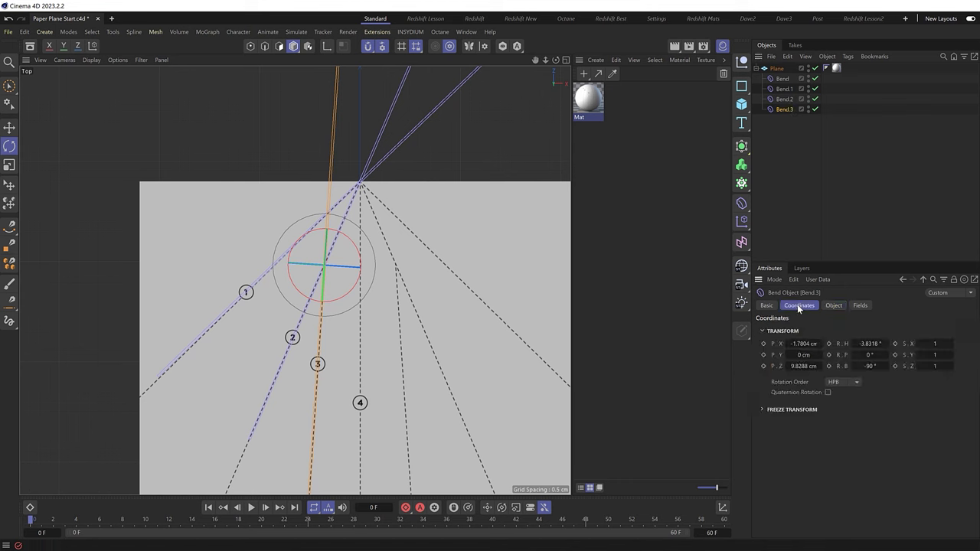
{"action": "double_click", "coordinate": [804, 344]}
{"action": "type", "text": "0"}
{"action": "key", "text": "Tab"}
{"action": "key", "text": "Tab"}
{"action": "type", "text": "0"}
{"action": "double_click", "coordinate": [871, 343]}
{"action": "type", "text": "0"}
{"action": "key", "text": "Return"}
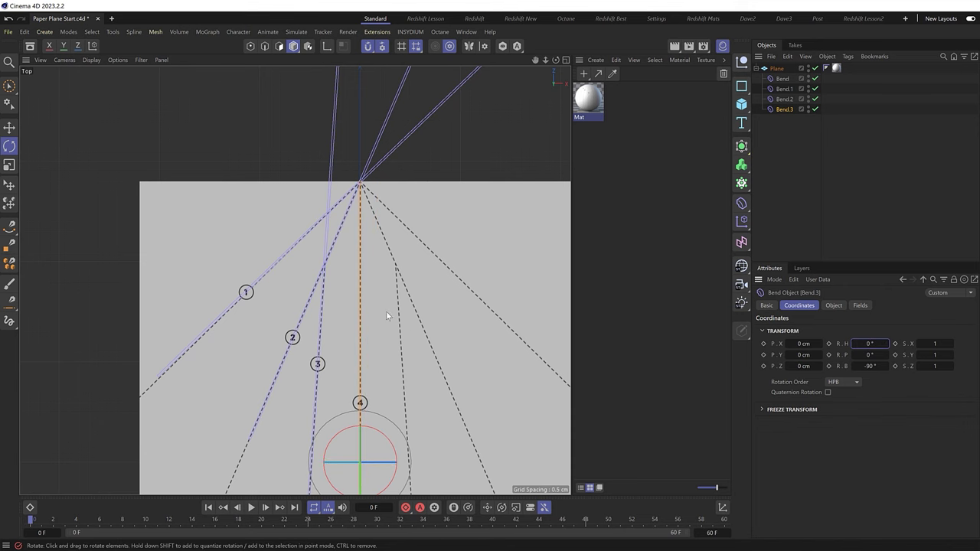
{"action": "middle_click_drag", "start_coordinate": [382, 299], "coordinate": [383, 205], "text": "alt"}
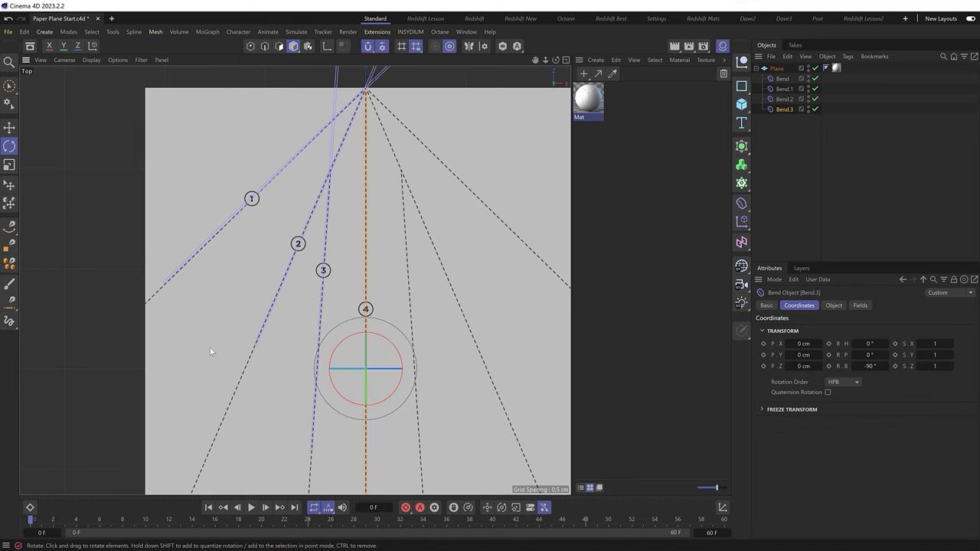
{"action": "scroll", "coordinate": [265, 356], "scroll_direction": "down", "scroll_amount": 1}
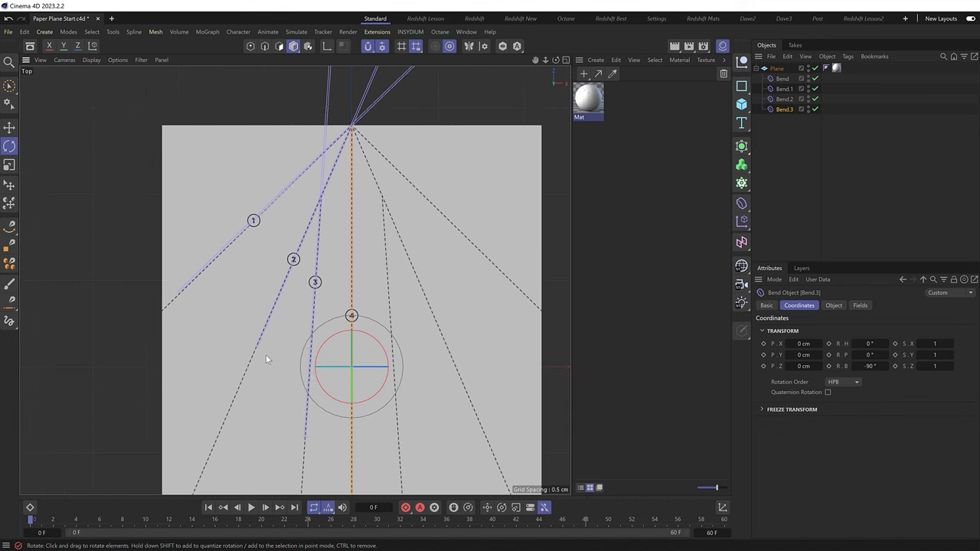
{"action": "middle_click_drag", "start_coordinate": [268, 357], "coordinate": [294, 294]}
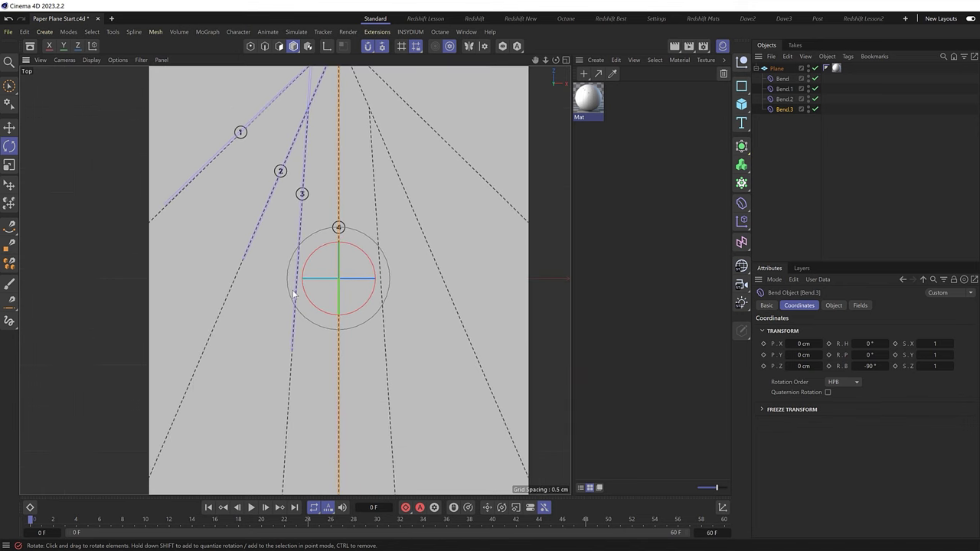
Select the first Bend and keyframe its Strength at 0° on frame 0
{"action": "middle_click", "coordinate": [351, 319]}
{"action": "middle_click", "coordinate": [192, 250]}
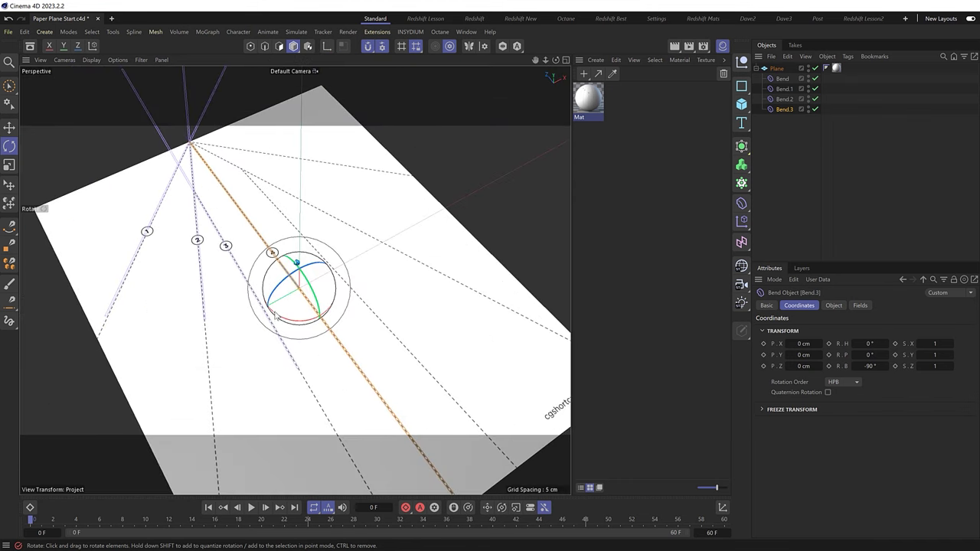
{"action": "scroll", "coordinate": [230, 283], "scroll_direction": "down", "scroll_amount": 3}
{"action": "left_click_drag", "start_coordinate": [291, 299], "coordinate": [321, 319], "text": "alt"}
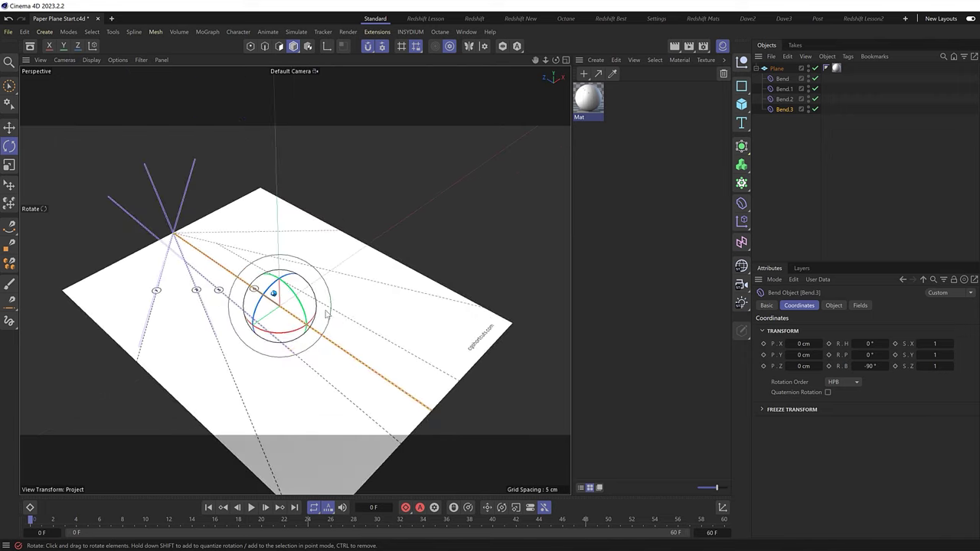
{"action": "middle_click_drag", "start_coordinate": [321, 318], "coordinate": [358, 287], "text": "alt"}
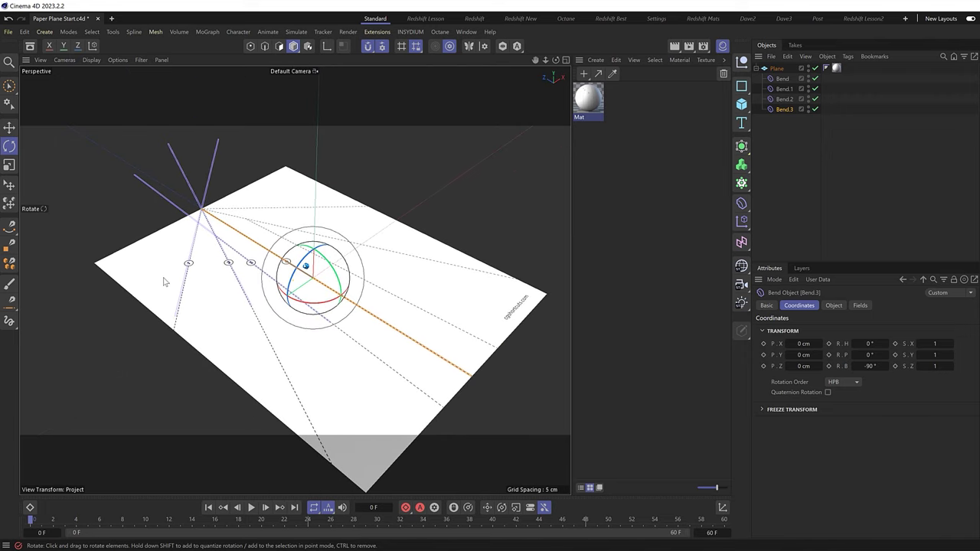
{"action": "left_click", "coordinate": [782, 78]}
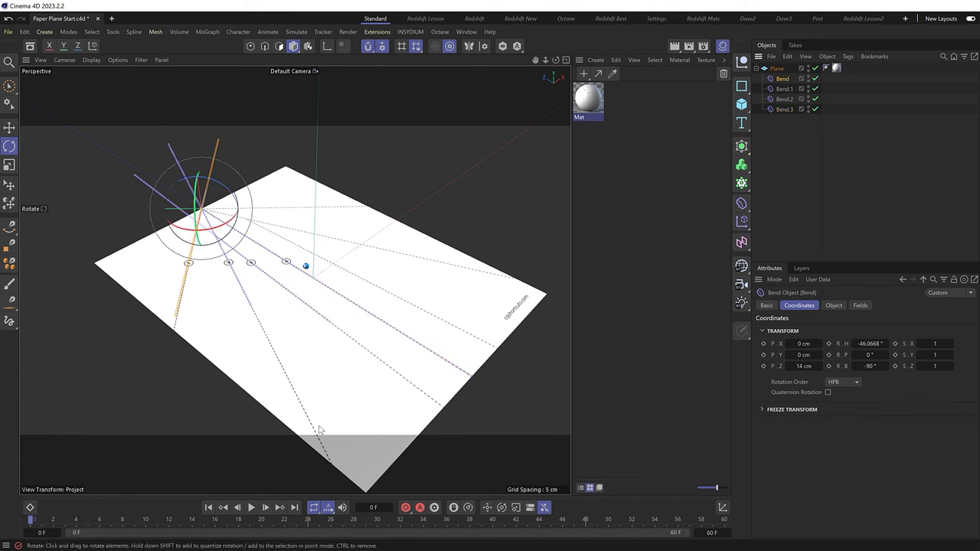
{"action": "left_click", "coordinate": [840, 305]}
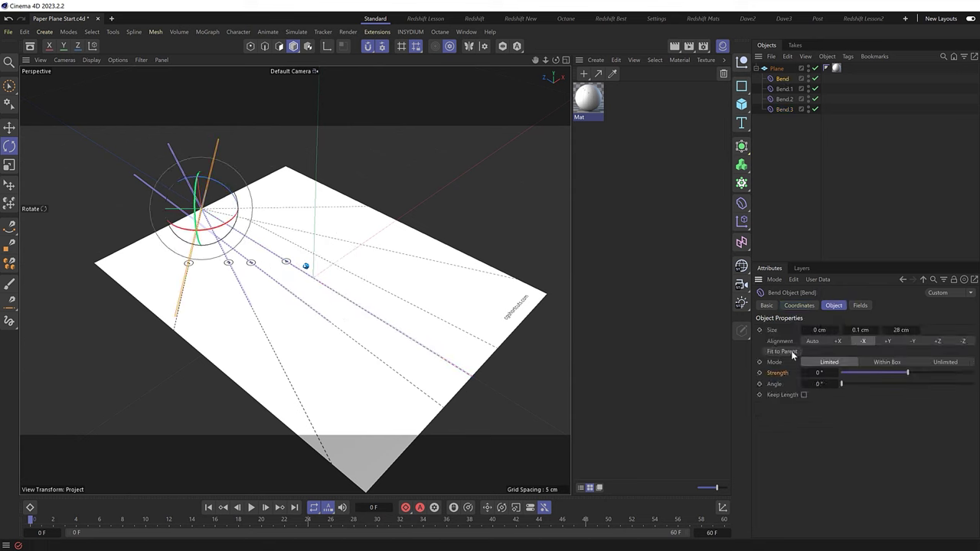
{"action": "left_click", "coordinate": [760, 373]}
At frame 12, raise the Bend's Strength to 156° and view the fold with mesh lines
{"action": "left_click", "coordinate": [165, 523]}
{"action": "left_click_drag", "start_coordinate": [909, 373], "coordinate": [935, 373]}
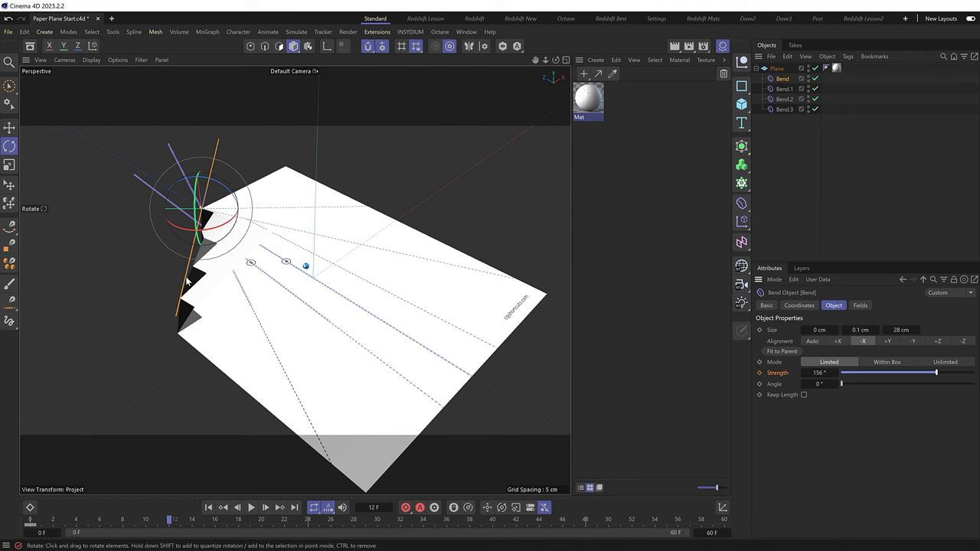
{"action": "left_click_drag", "start_coordinate": [186, 281], "coordinate": [263, 253], "text": "alt"}
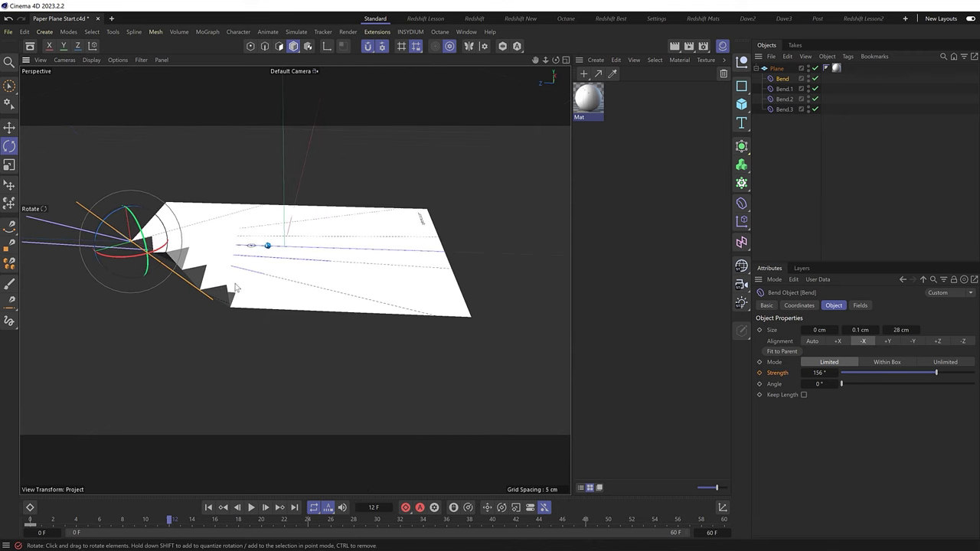
{"action": "key", "text": "n"}
{"action": "key", "text": "b"}
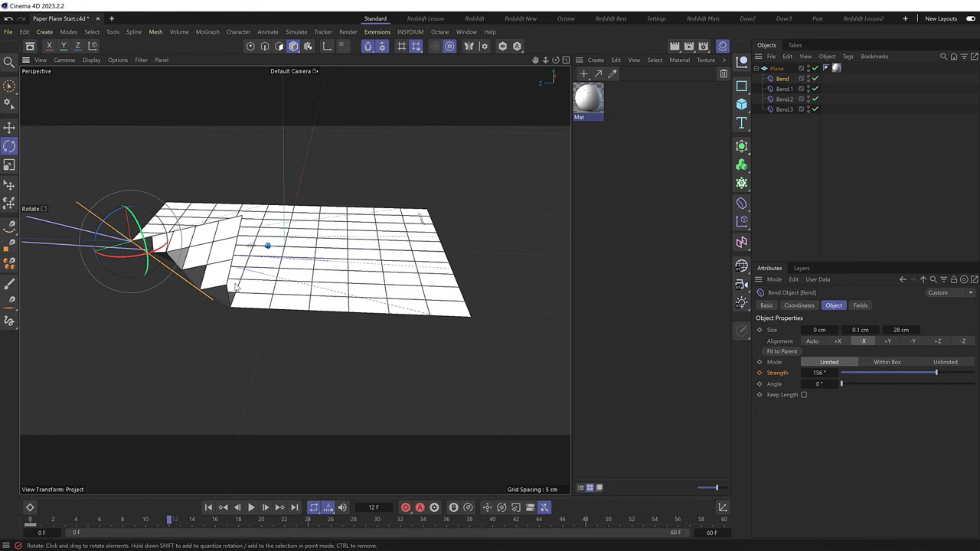
{"action": "left_click_drag", "start_coordinate": [379, 272], "coordinate": [343, 335], "text": "alt"}
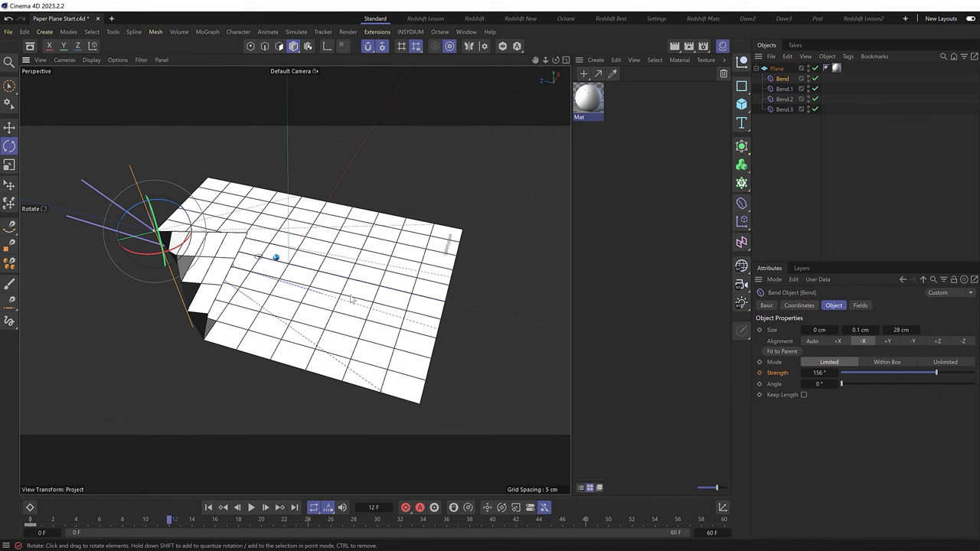
Set the Plane's Width Segments and Height Segments to 100 each
{"action": "left_click", "coordinate": [778, 68]}
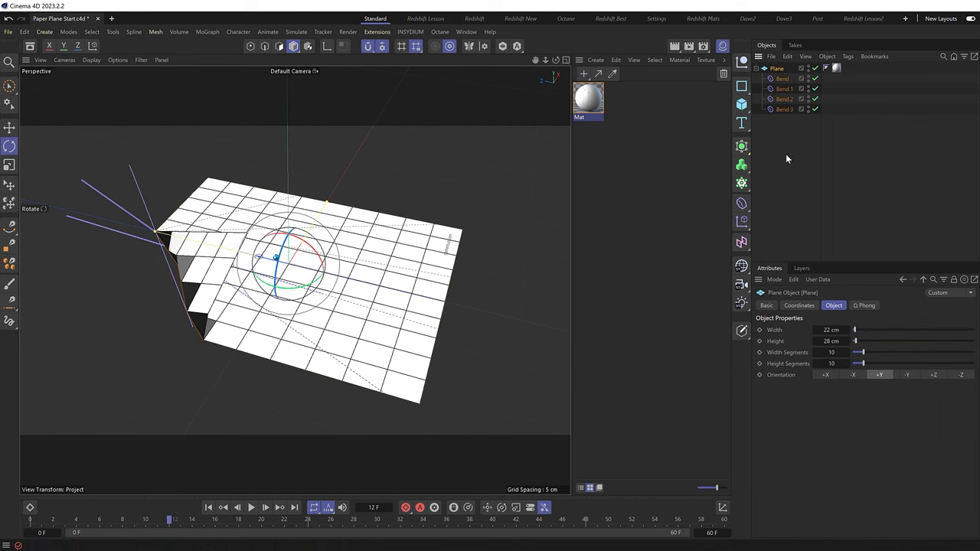
{"action": "left_click", "coordinate": [832, 353]}
{"action": "type", "text": "100"}
{"action": "left_click", "coordinate": [835, 364]}
{"action": "type", "text": "100"}
{"action": "key", "text": "Return"}
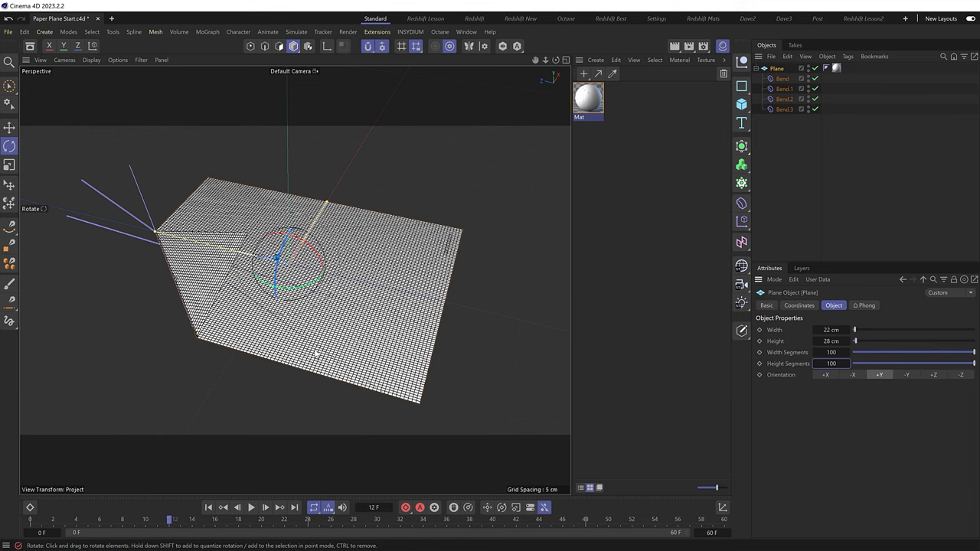
Switch the viewport display to Constant Shading
{"action": "key", "text": "n"}
{"action": "key", "text": "e"}
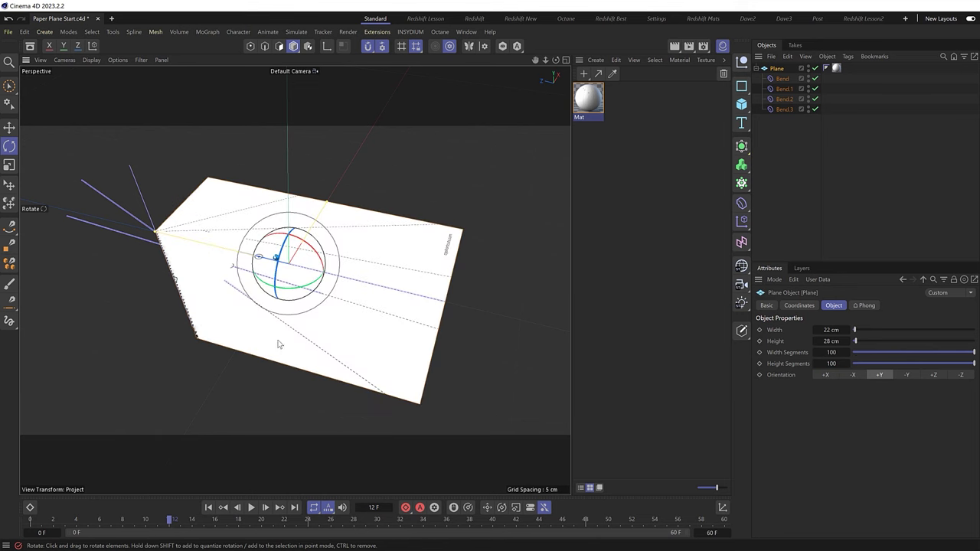
{"action": "scroll", "coordinate": [169, 287], "scroll_direction": "up", "scroll_amount": 3}
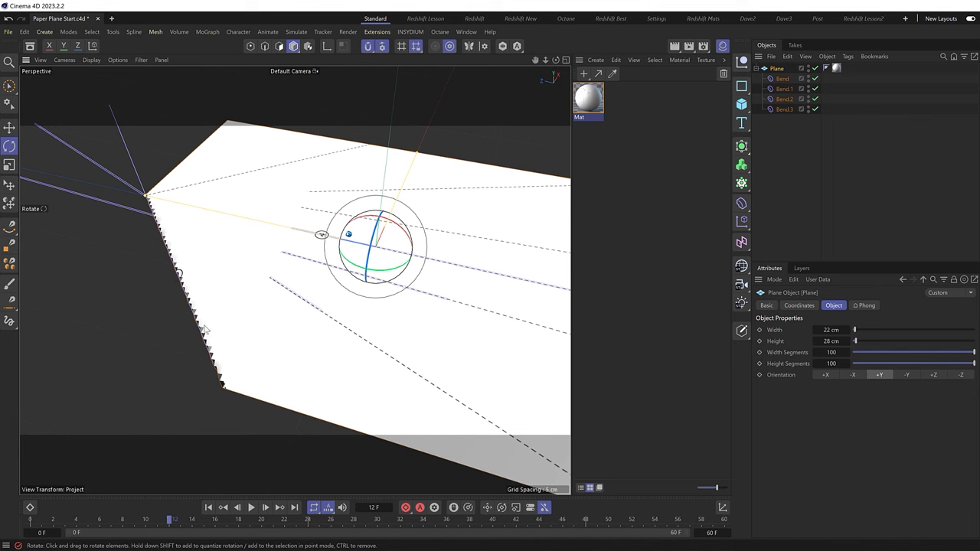
Set the first Bend's Strength to 180° and keyframe it at frame 12
{"action": "left_click_drag", "start_coordinate": [204, 330], "coordinate": [197, 333], "text": "alt"}
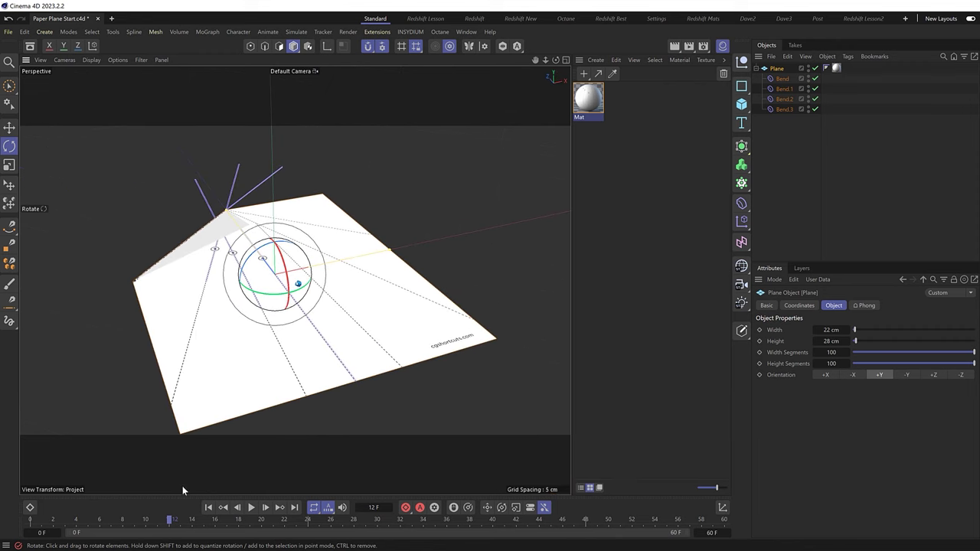
{"action": "left_click", "coordinate": [782, 79]}
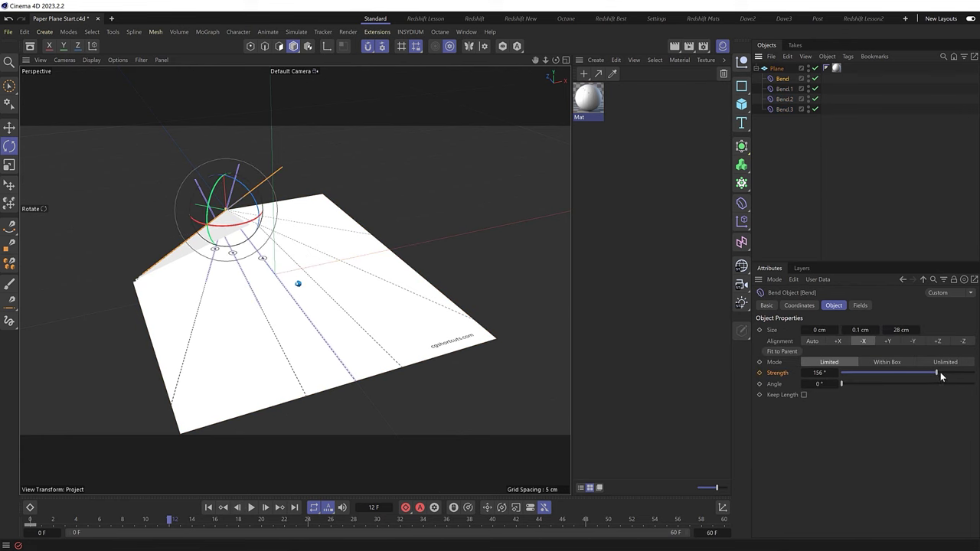
{"action": "left_click_drag", "start_coordinate": [931, 374], "coordinate": [941, 372]}
{"action": "left_click", "coordinate": [819, 373]}
{"action": "key", "text": "BackSpace"}
{"action": "left_click", "coordinate": [760, 373]}
Play the fold animation from the start, then return to frame 12
{"action": "left_click", "coordinate": [207, 508]}
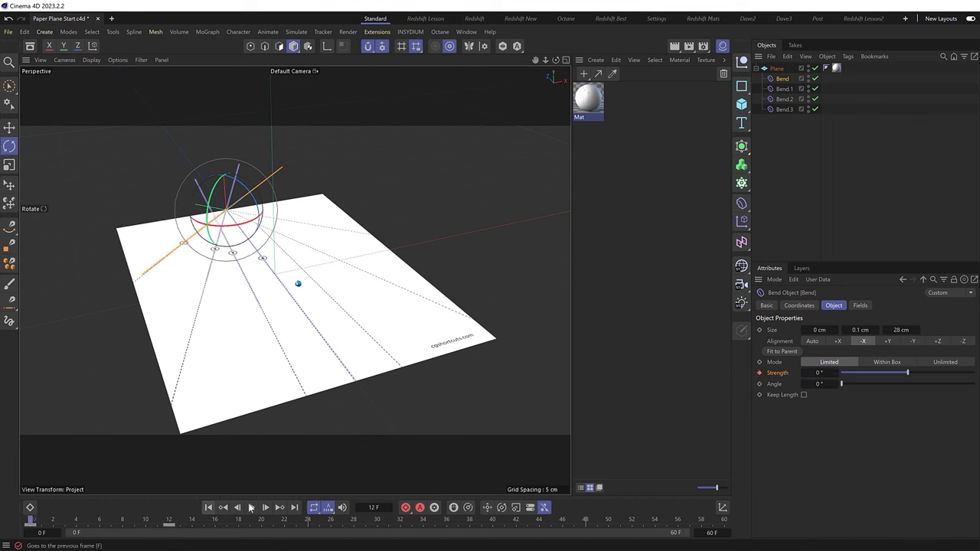
{"action": "left_click", "coordinate": [252, 508]}
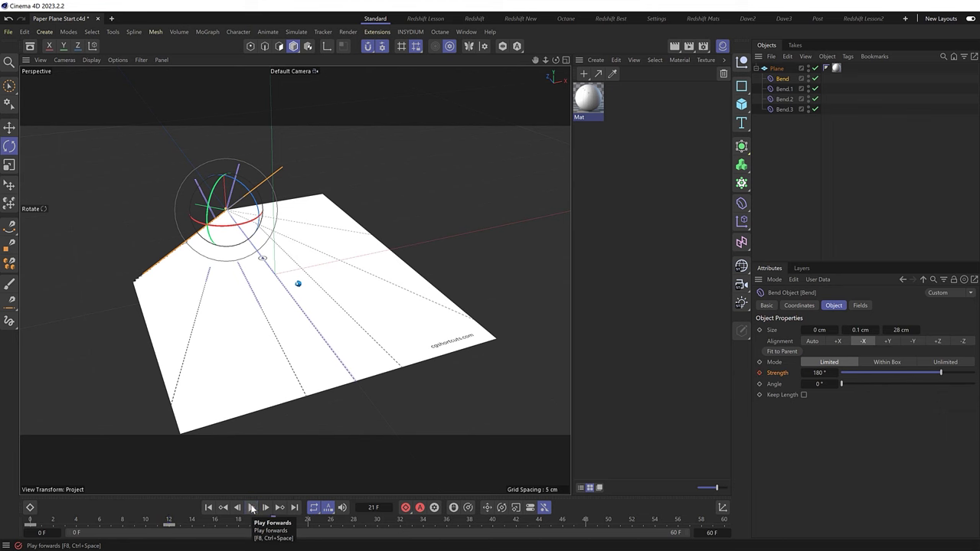
{"action": "left_click", "coordinate": [170, 523]}
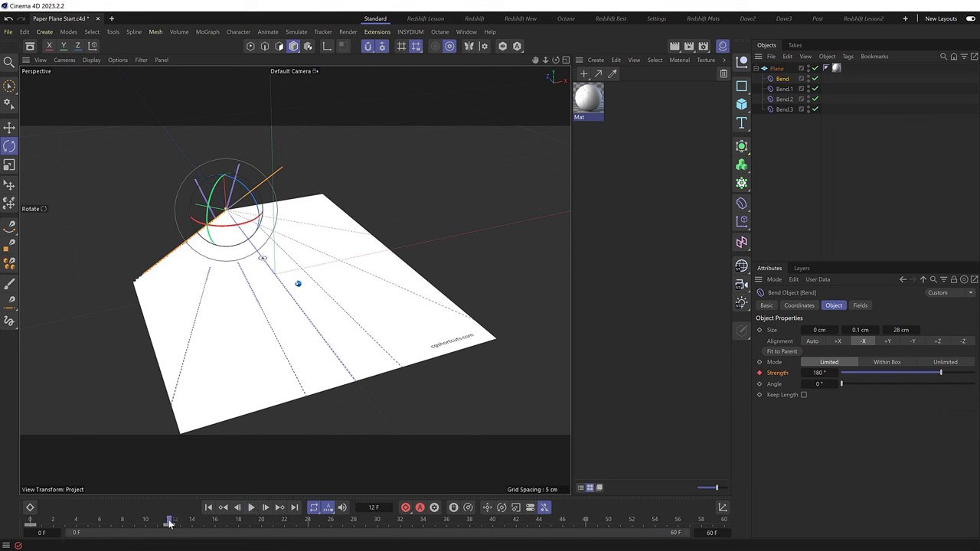
Keyframe Bend.1's Strength at frame 12, then raise it at frame 24 to fold line 2
{"action": "left_click", "coordinate": [785, 89]}
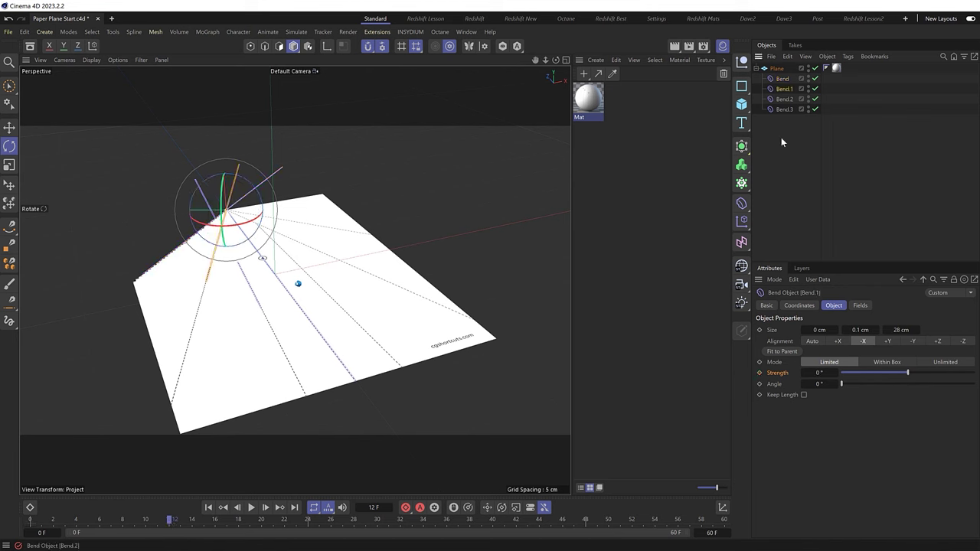
{"action": "left_click", "coordinate": [760, 373]}
{"action": "left_click", "coordinate": [234, 523]}
{"action": "left_click_drag", "start_coordinate": [233, 523], "coordinate": [307, 525]}
{"action": "left_click_drag", "start_coordinate": [905, 373], "coordinate": [942, 372]}
Save an incremental copy of the project and switch the viewport display to Isoparms
{"action": "key", "text": "ctrl+alt+s"}
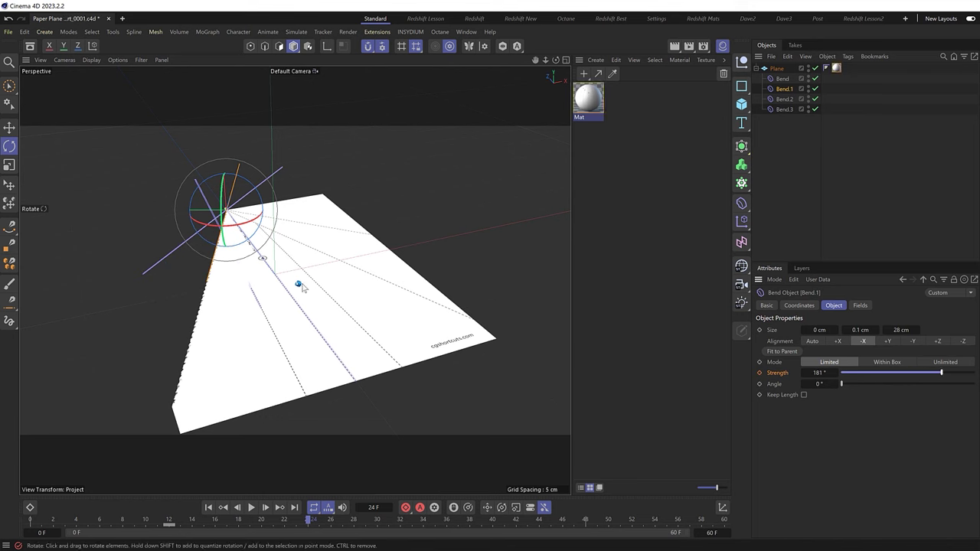
{"action": "key", "text": "n"}
{"action": "key", "text": "b"}
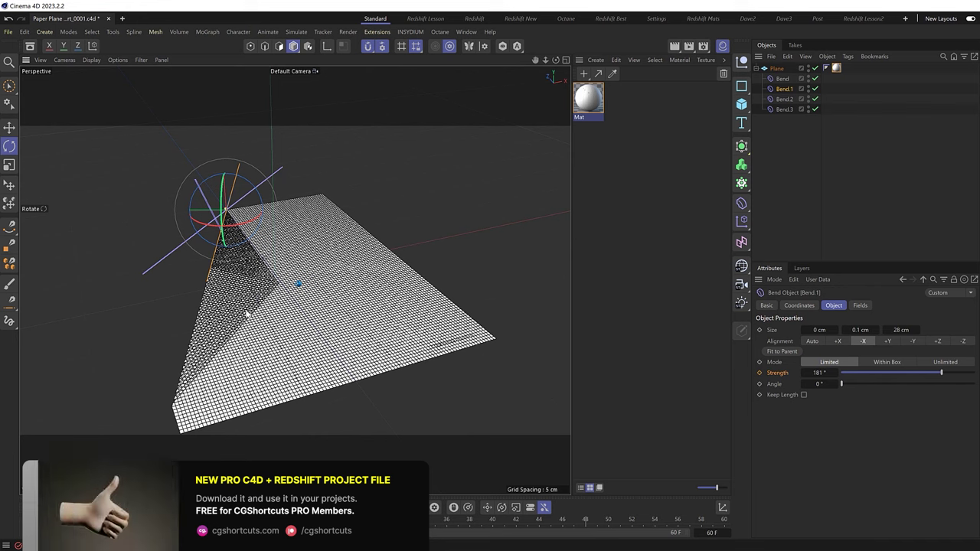
{"action": "left_click", "coordinate": [91, 60]}
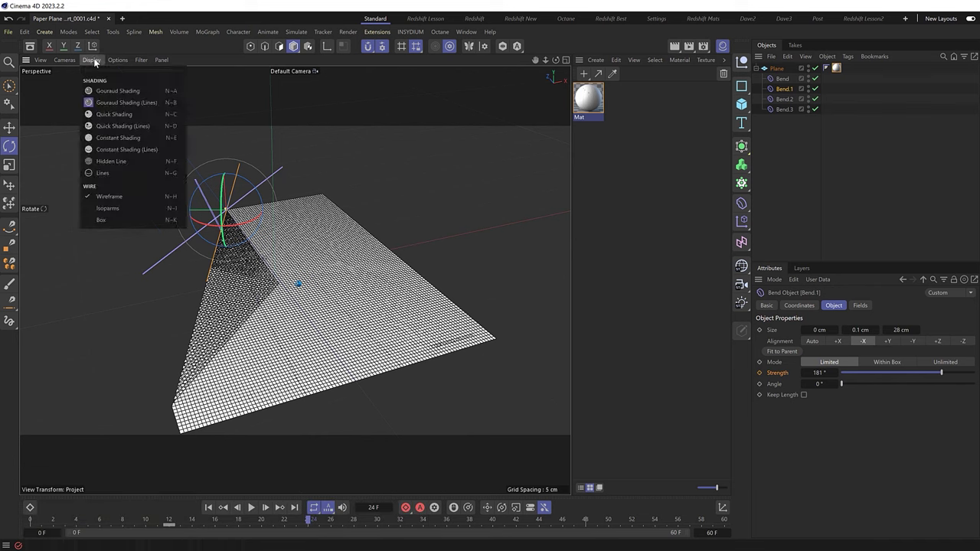
{"action": "left_click", "coordinate": [94, 209]}
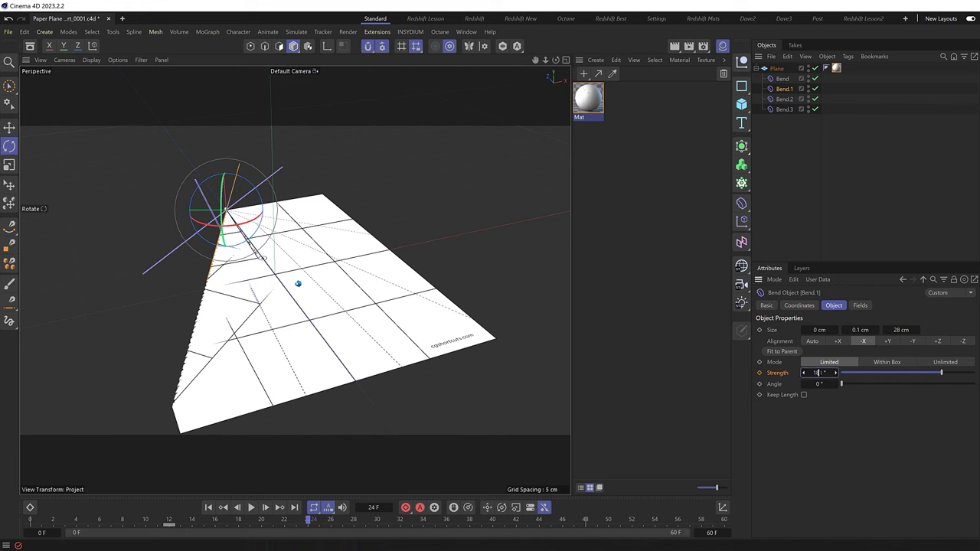
Keyframe Bend.1's Strength at 179° on frame 24 and scrub back to check the fold
{"action": "left_click_drag", "start_coordinate": [820, 373], "coordinate": [818, 372]}
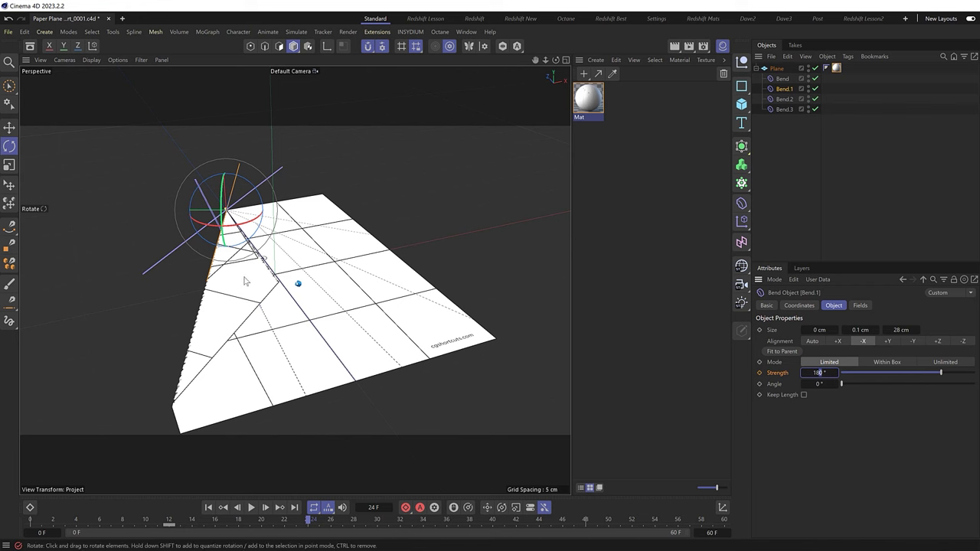
{"action": "left_click_drag", "start_coordinate": [803, 373], "coordinate": [806, 381]}
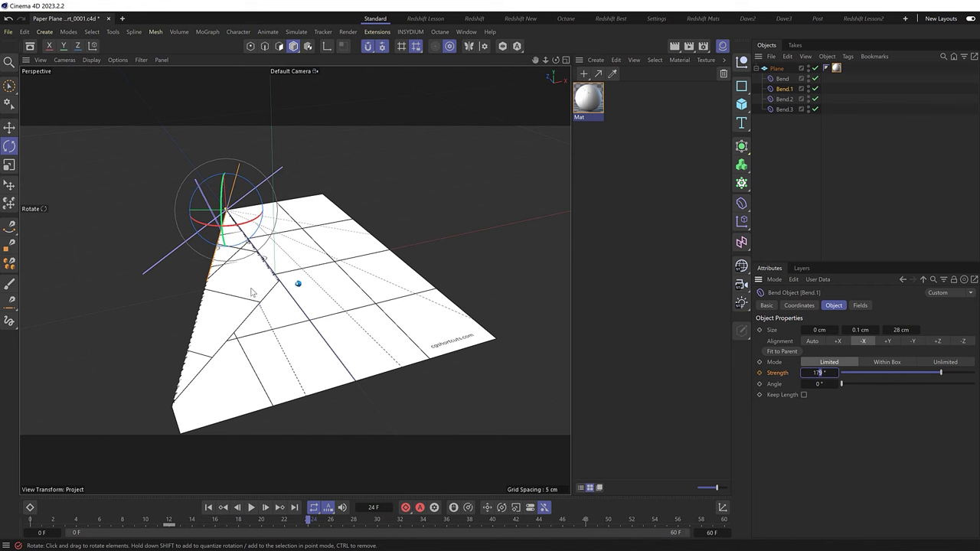
{"action": "left_click", "coordinate": [758, 373]}
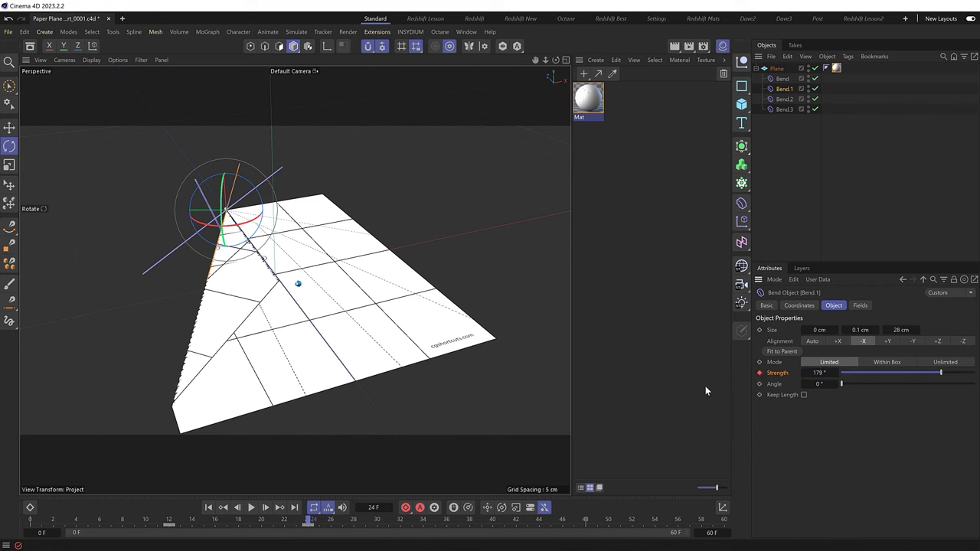
{"action": "left_click_drag", "start_coordinate": [122, 506], "coordinate": [306, 511]}
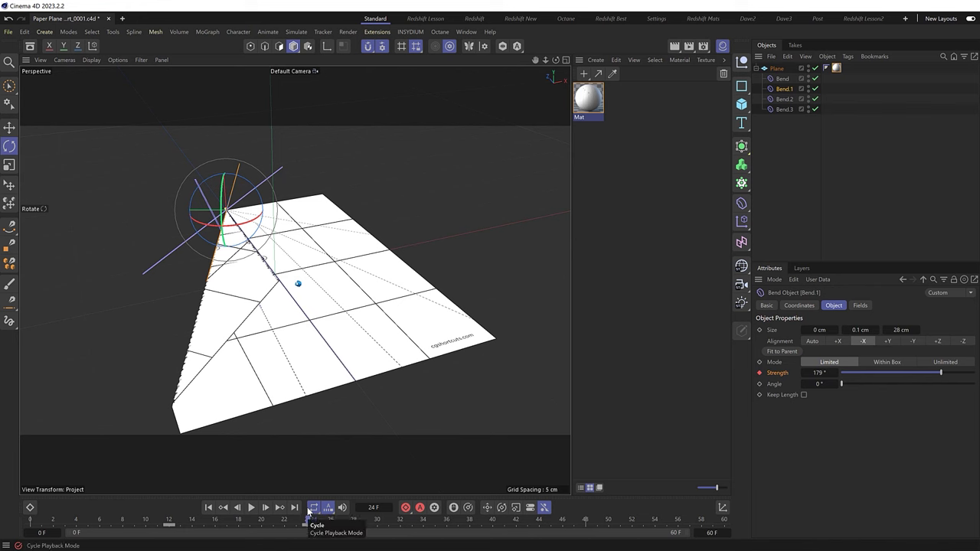
Key Bend.2's Strength at 0° on frame 24 and at -90° on frame 36
{"action": "left_click", "coordinate": [784, 99]}
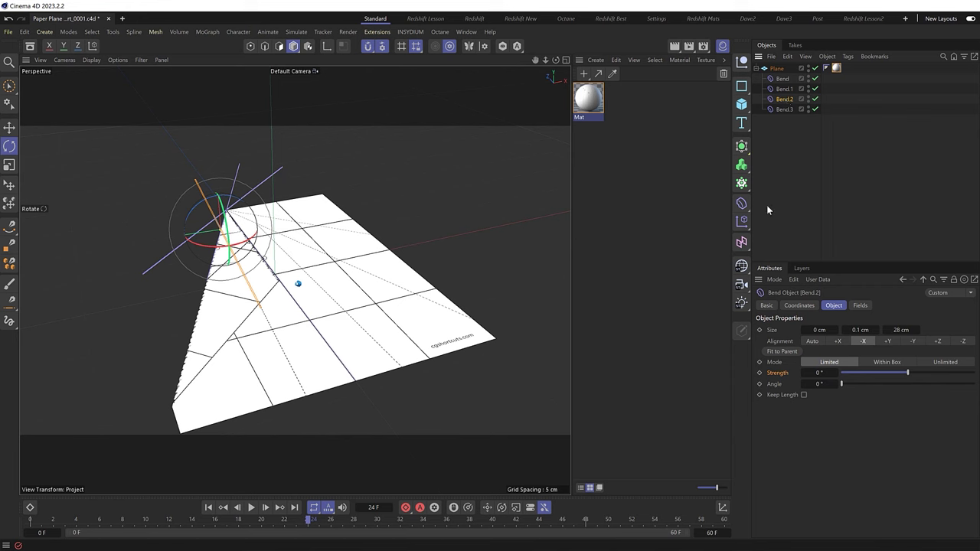
{"action": "left_click", "coordinate": [760, 373]}
{"action": "left_click_drag", "start_coordinate": [309, 520], "coordinate": [448, 521]}
{"action": "mouse_move", "coordinate": [905, 372]}
{"action": "left_mouse_down"}
{"action": "mouse_move", "coordinate": [930, 373]}
{"action": "mouse_move", "coordinate": [893, 386]}
{"action": "left_mouse_up"}
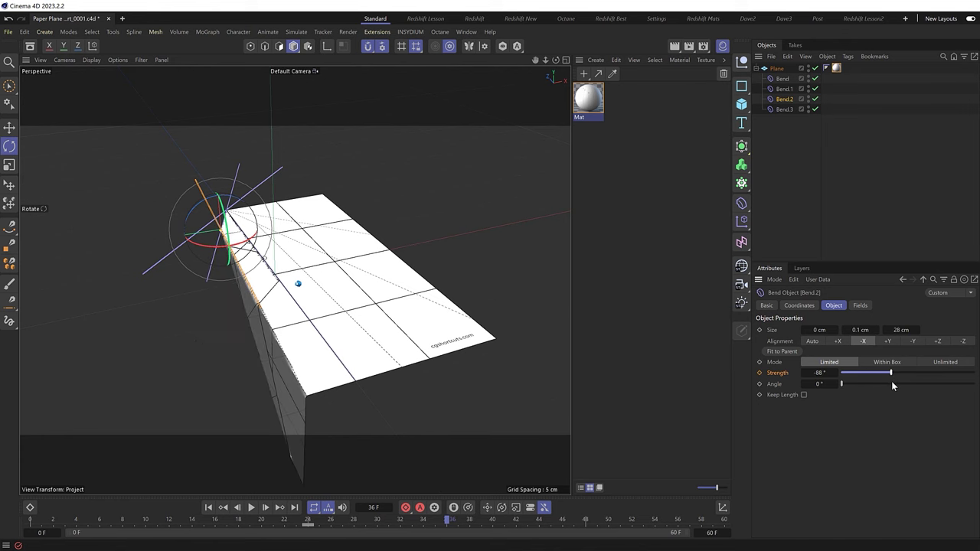
{"action": "double_click", "coordinate": [820, 373]}
{"action": "key", "text": "BackSpace"}
{"action": "type", "text": "-90"}
{"action": "key", "text": "Return"}
{"action": "left_click", "coordinate": [760, 373]}
{"action": "mouse_move", "coordinate": [448, 521]}
{"action": "left_mouse_down"}
{"action": "mouse_move", "coordinate": [189, 517]}
{"action": "mouse_move", "coordinate": [450, 520]}
{"action": "left_mouse_up"}
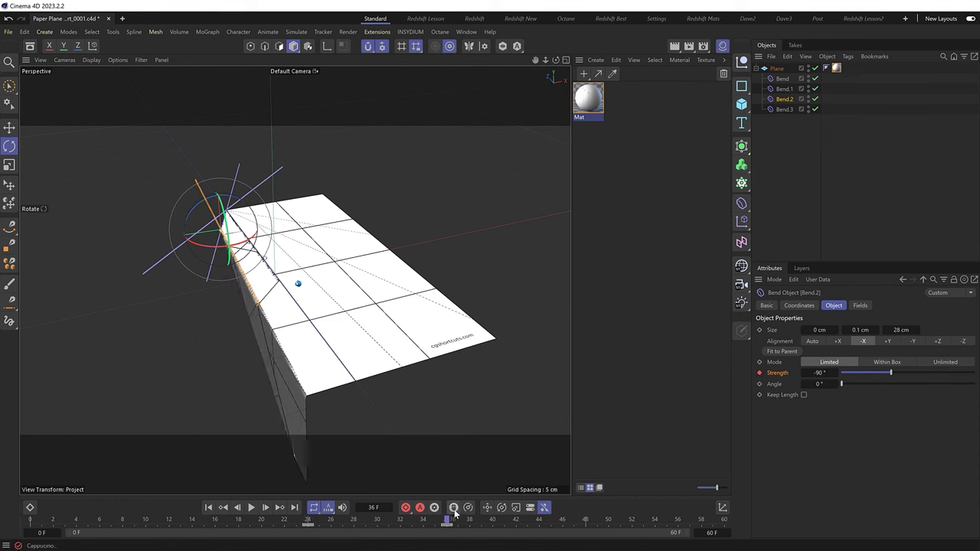
Key Bend.3's Strength at 0° on frame 24 and at 90° on frame 36
{"action": "left_click", "coordinate": [784, 110]}
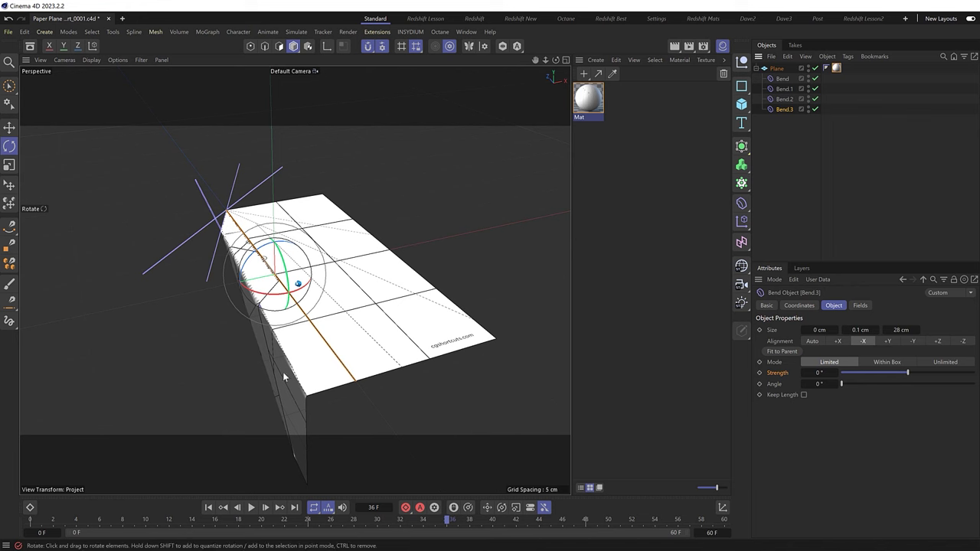
{"action": "left_click_drag", "start_coordinate": [448, 520], "coordinate": [311, 521]}
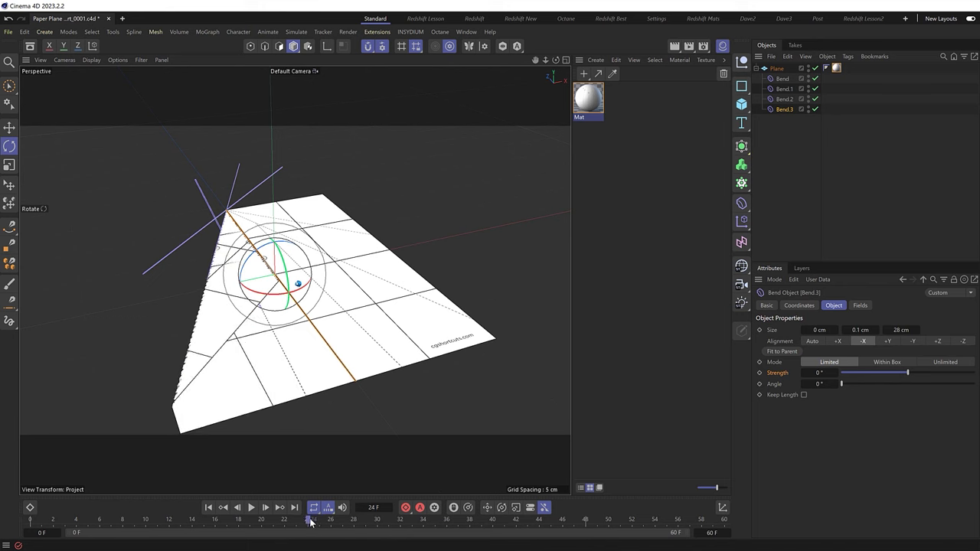
{"action": "left_click", "coordinate": [760, 373]}
{"action": "left_click_drag", "start_coordinate": [310, 520], "coordinate": [449, 528]}
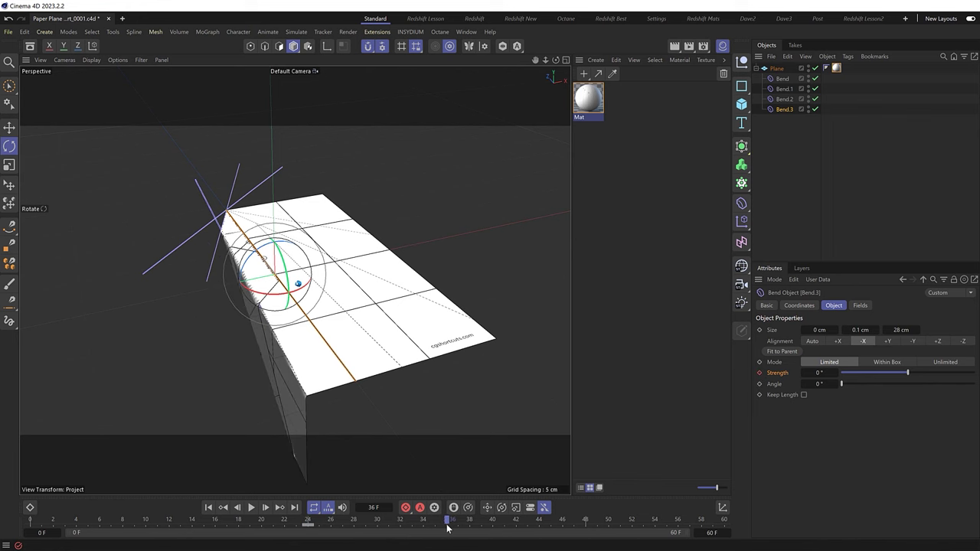
{"action": "left_click_drag", "start_coordinate": [913, 372], "coordinate": [924, 370]}
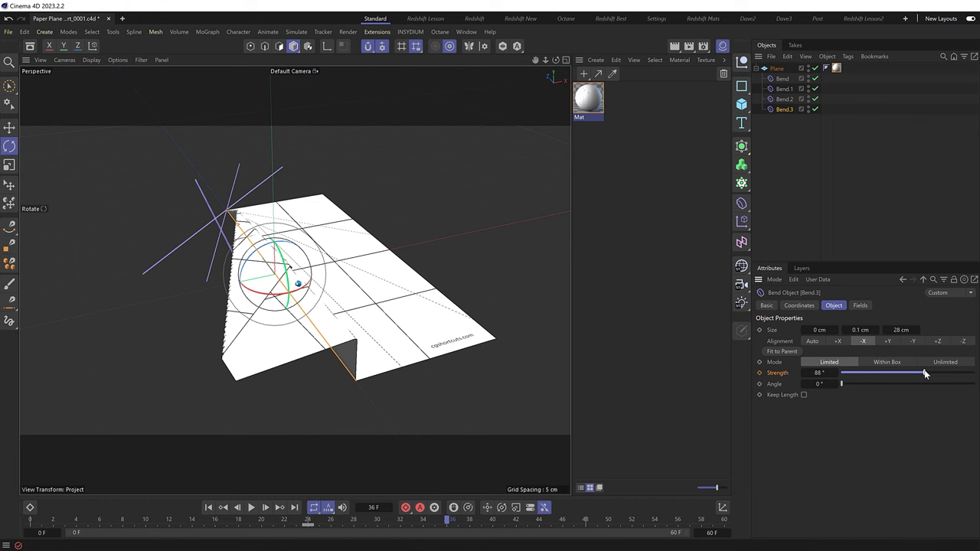
{"action": "double_click", "coordinate": [821, 372]}
{"action": "key", "text": "Return"}
{"action": "left_click", "coordinate": [760, 374]}
Play back the folding animation from a low angle to preview the centre crease
{"action": "left_click_drag", "start_coordinate": [303, 337], "coordinate": [284, 317], "text": "alt"}
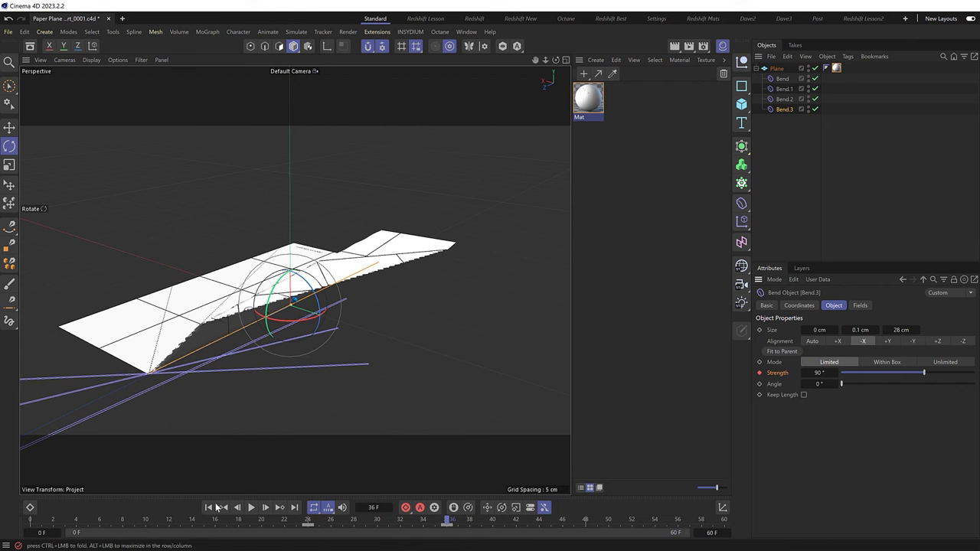
{"action": "left_click", "coordinate": [252, 508]}
{"action": "left_click", "coordinate": [252, 509]}
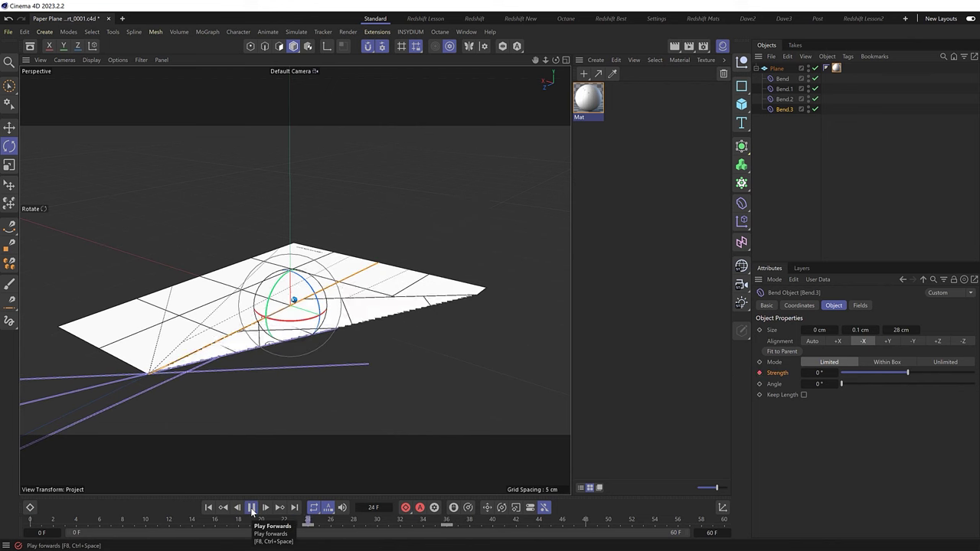
{"action": "left_click", "coordinate": [252, 508]}
{"action": "left_click_drag", "start_coordinate": [320, 371], "coordinate": [361, 321], "text": "alt"}
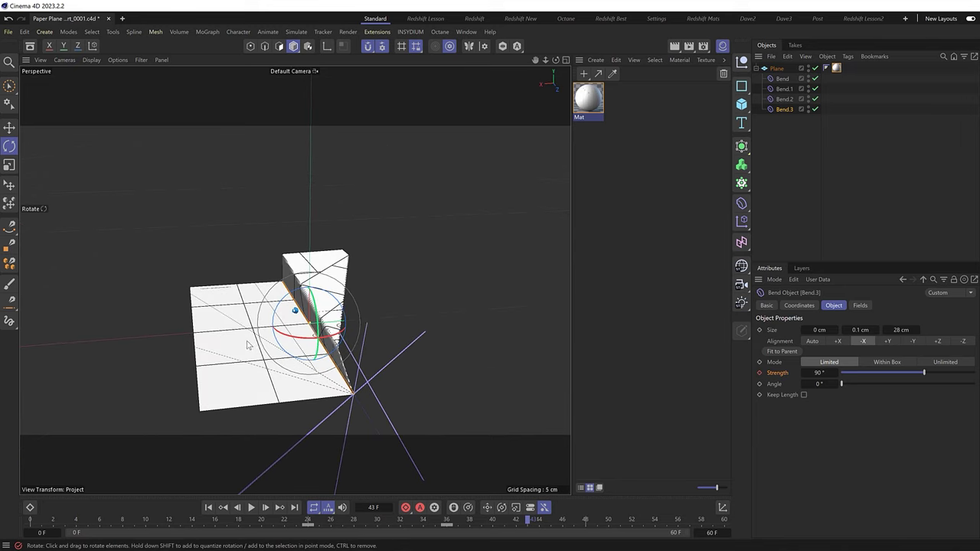
At frame 0 in Top view, add a Null and copy the four Bend deformers under it
{"action": "left_click", "coordinate": [208, 508]}
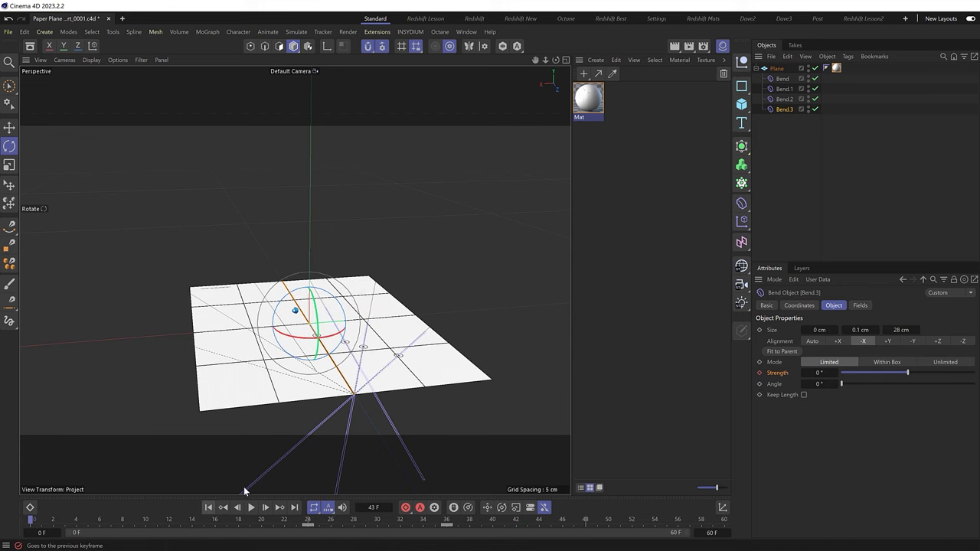
{"action": "middle_click", "coordinate": [390, 346]}
{"action": "middle_click", "coordinate": [468, 219]}
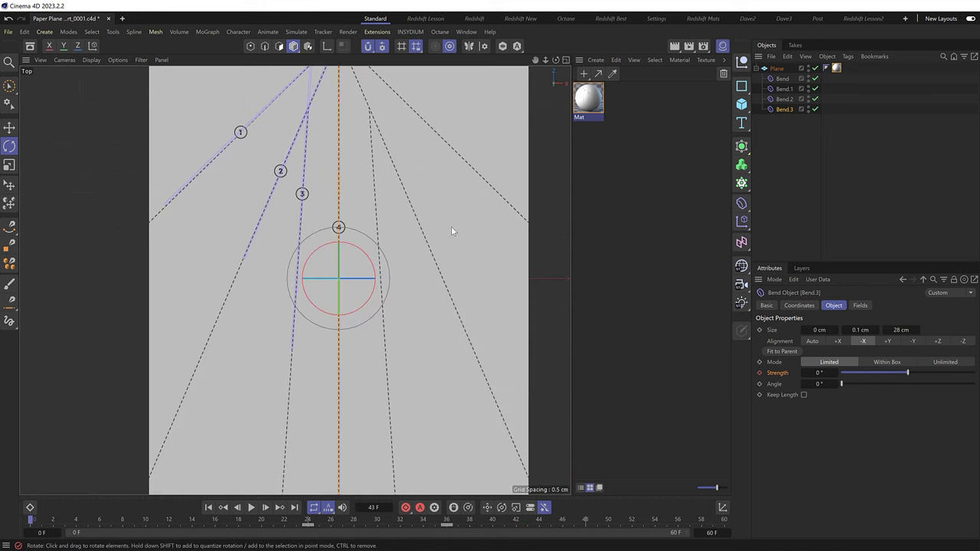
{"action": "scroll", "coordinate": [451, 230], "scroll_direction": "down", "scroll_amount": 2}
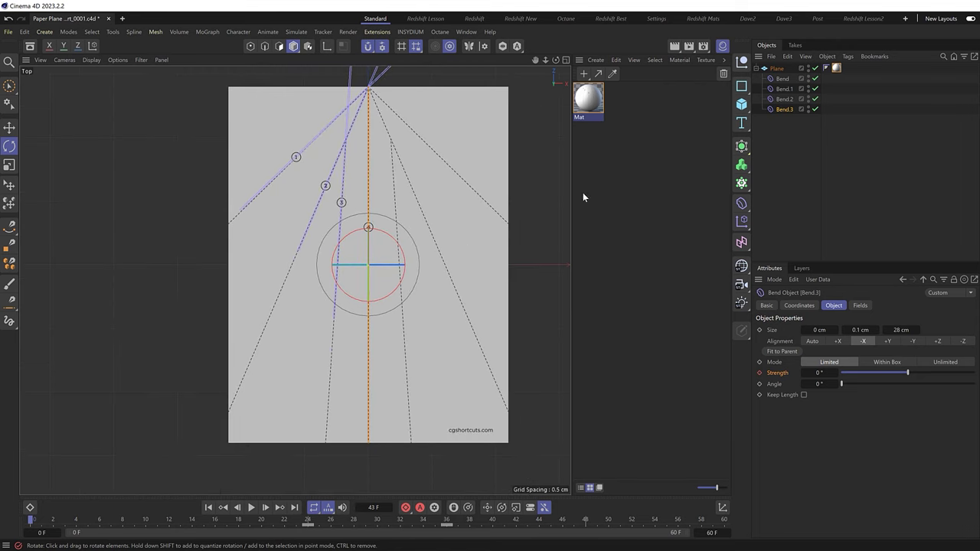
{"action": "left_click", "coordinate": [743, 62]}
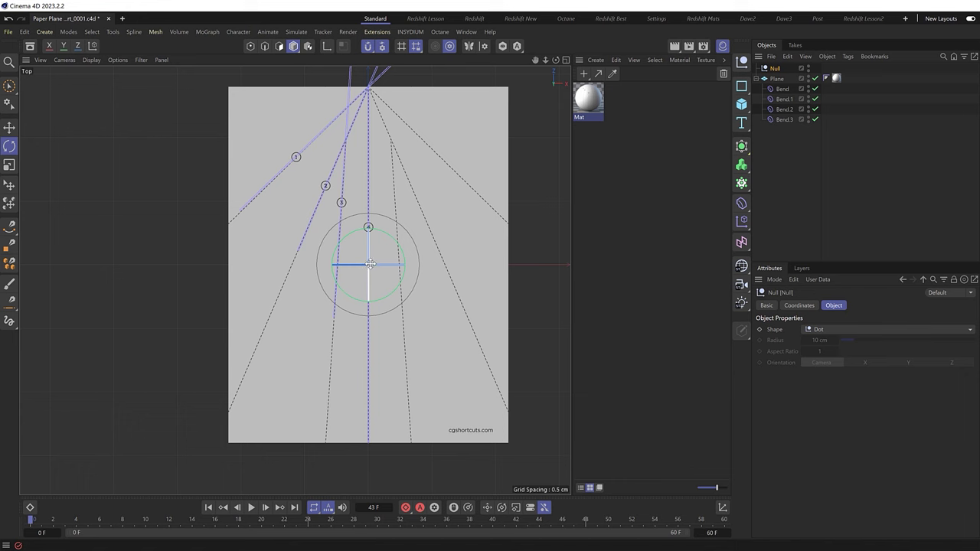
{"action": "left_click", "coordinate": [782, 89]}
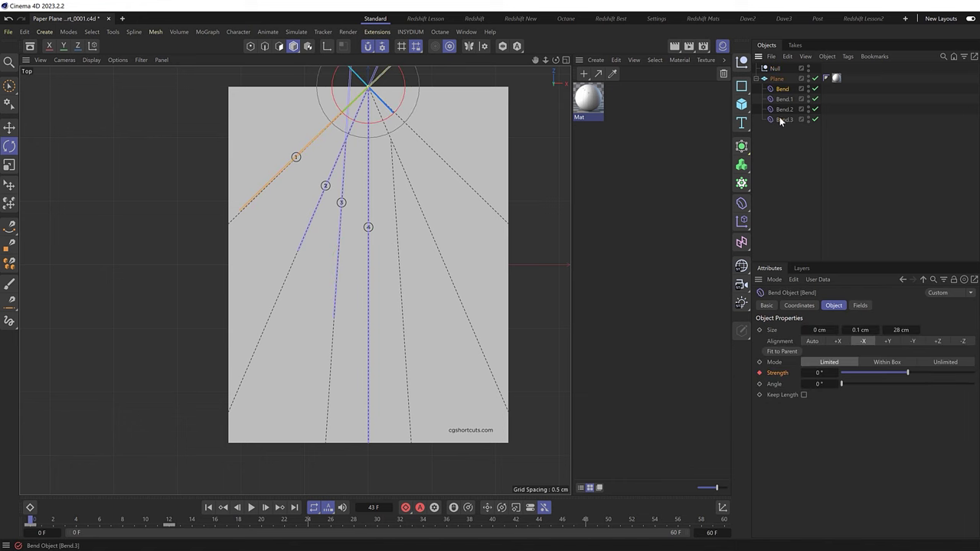
{"action": "left_click", "coordinate": [781, 121], "text": "shift"}
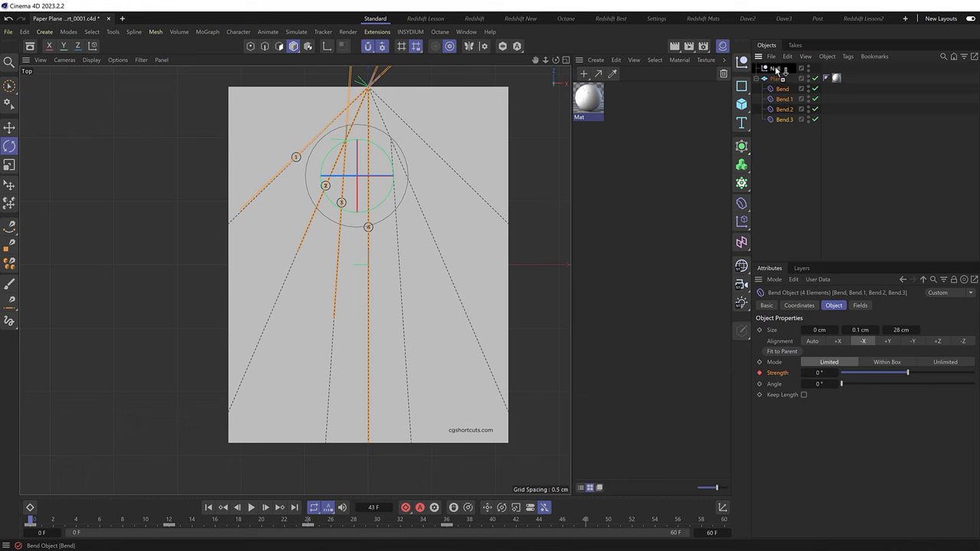
{"action": "left_click_drag", "start_coordinate": [776, 69], "coordinate": [775, 65], "text": "ctrl"}
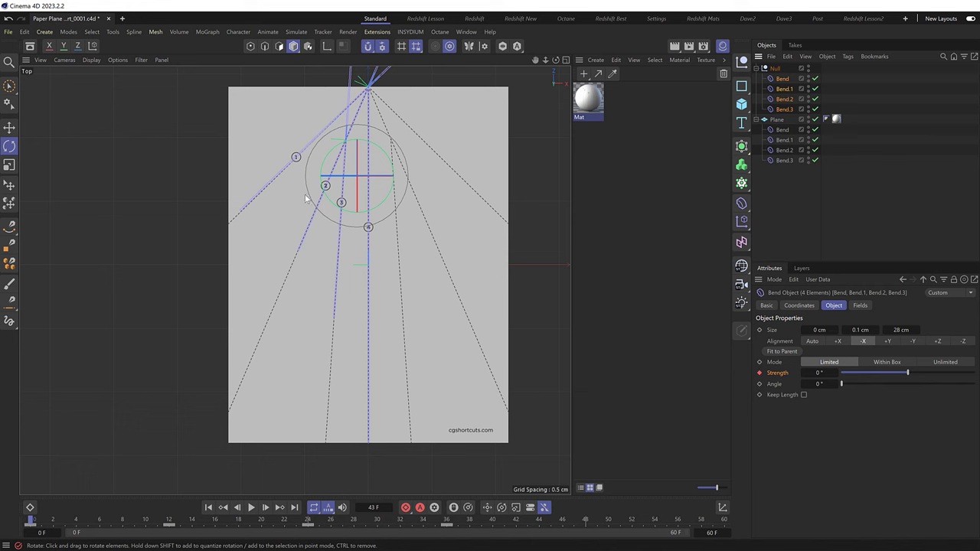
Set the Null's Scale X to -1 to mirror the copied bends
{"action": "left_click", "coordinate": [775, 69]}
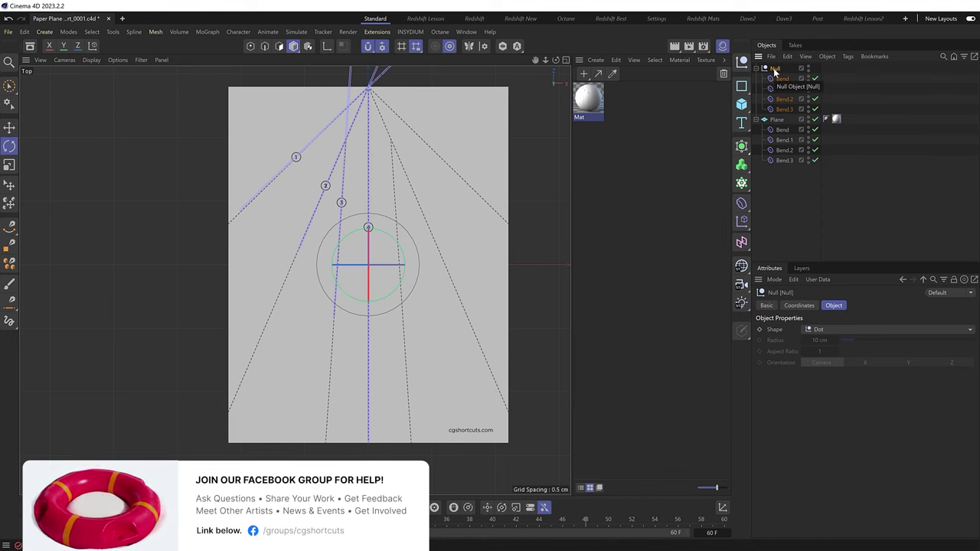
{"action": "left_click", "coordinate": [798, 305]}
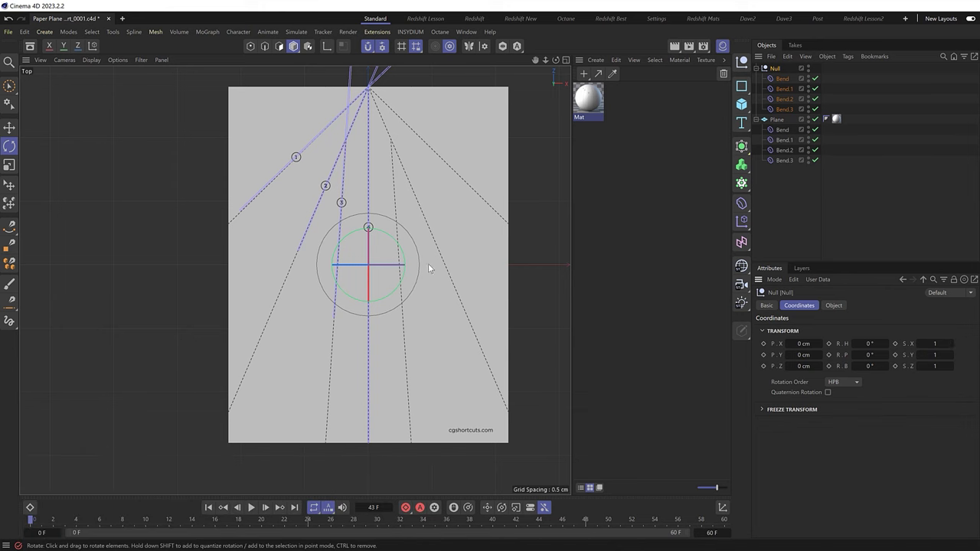
{"action": "left_click", "coordinate": [925, 344]}
{"action": "type", "text": "-1"}
{"action": "key", "text": "Return"}
In Perspective view, move the four mirrored Bend copies under the Plane
{"action": "middle_click", "coordinate": [354, 208]}
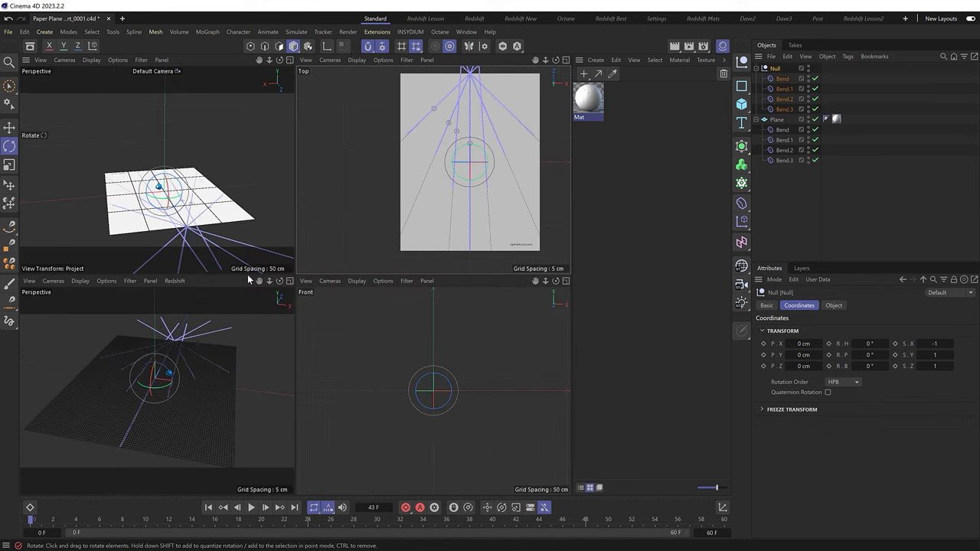
{"action": "middle_click", "coordinate": [165, 221]}
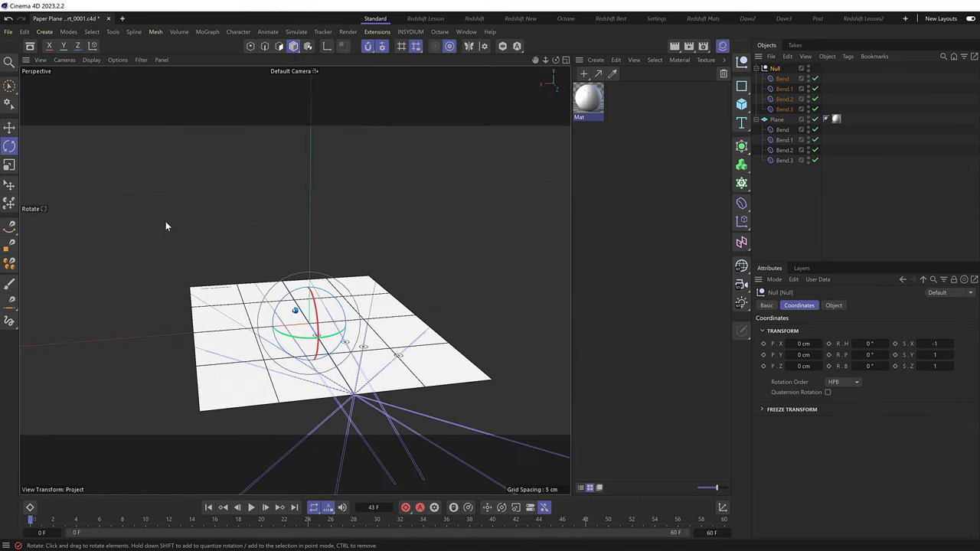
{"action": "left_click", "coordinate": [782, 79]}
{"action": "left_click", "coordinate": [785, 108], "text": "shift"}
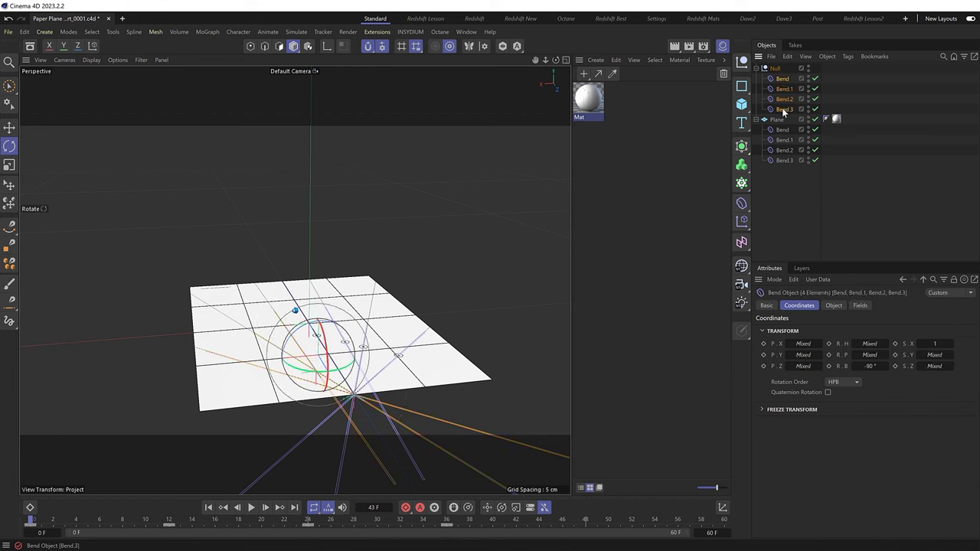
{"action": "left_click_drag", "start_coordinate": [785, 164], "coordinate": [784, 164]}
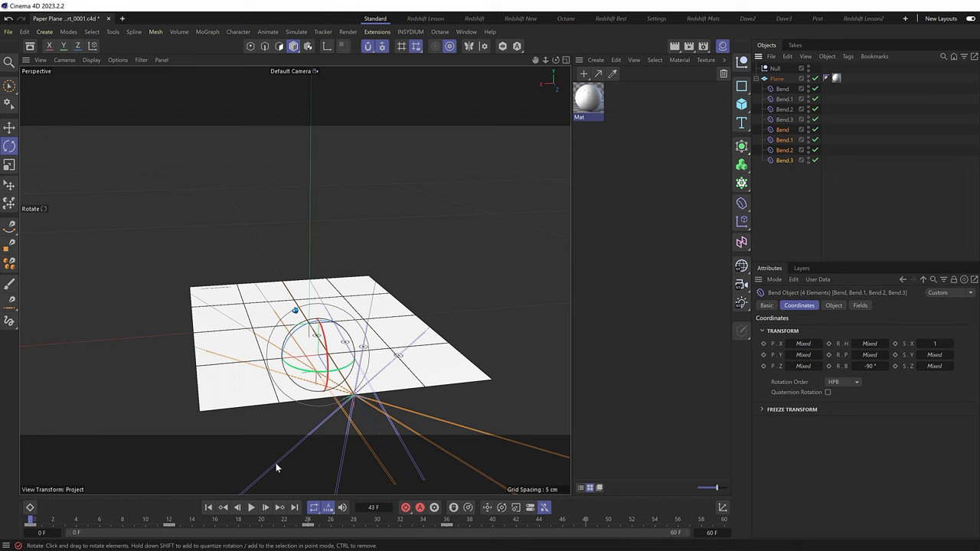
Play the fold to check both halves and save incrementally as Paper Plane Start_0002.c4d
{"action": "left_click", "coordinate": [250, 507]}
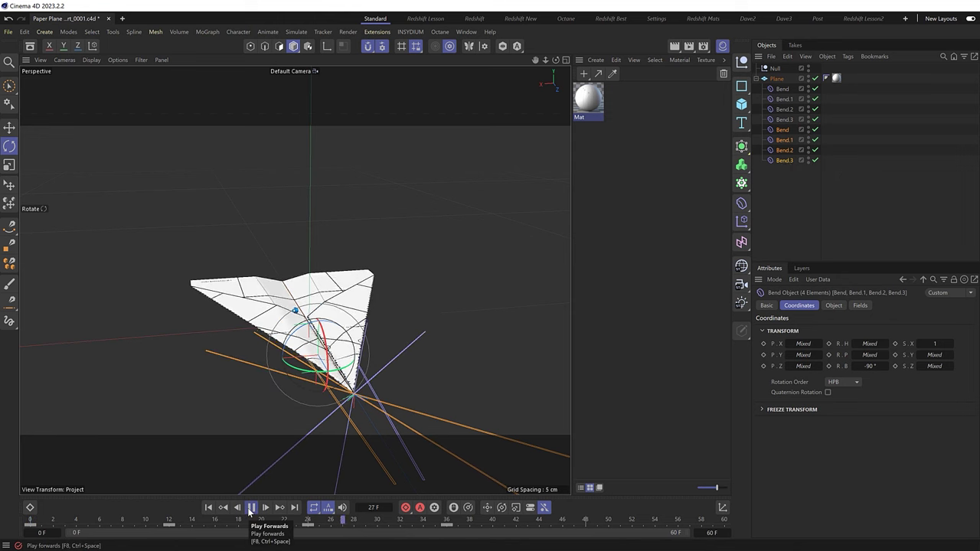
{"action": "left_click", "coordinate": [250, 508]}
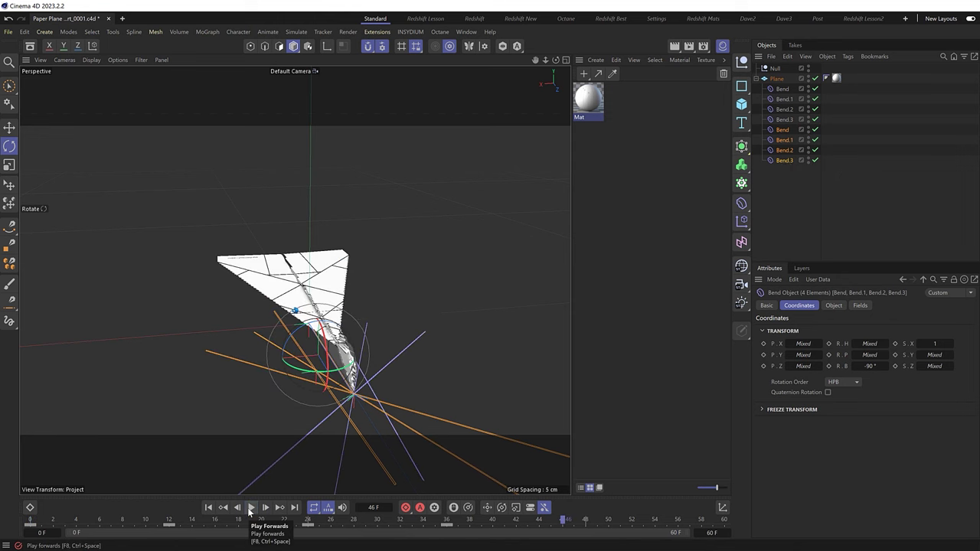
{"action": "key", "text": "ctrl+alt+s"}
{"action": "left_click_drag", "start_coordinate": [360, 370], "coordinate": [251, 373], "text": "alt"}
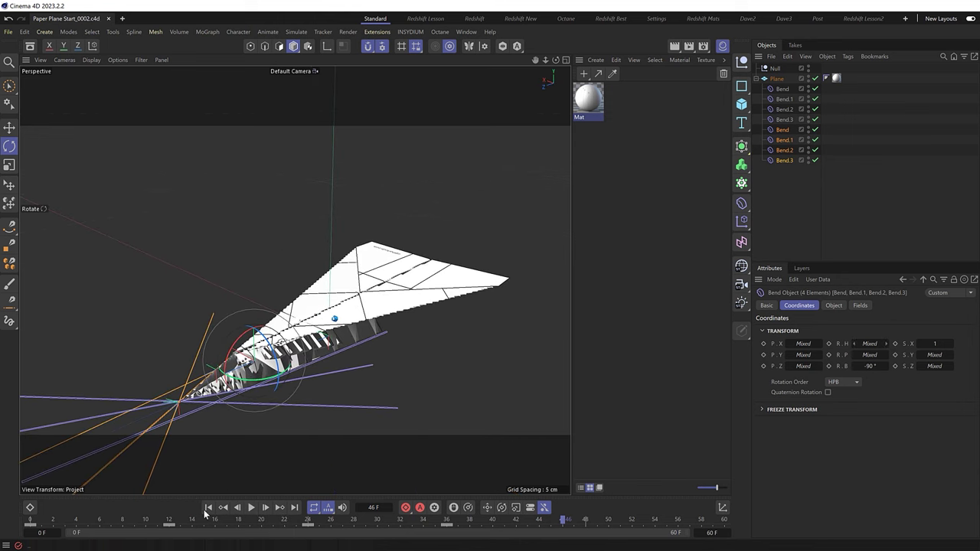
At frame 0 in Top view, move the upper Bend.3 onto fold line 4
{"action": "left_click", "coordinate": [207, 510]}
{"action": "middle_click", "coordinate": [311, 337]}
{"action": "middle_click", "coordinate": [473, 198]}
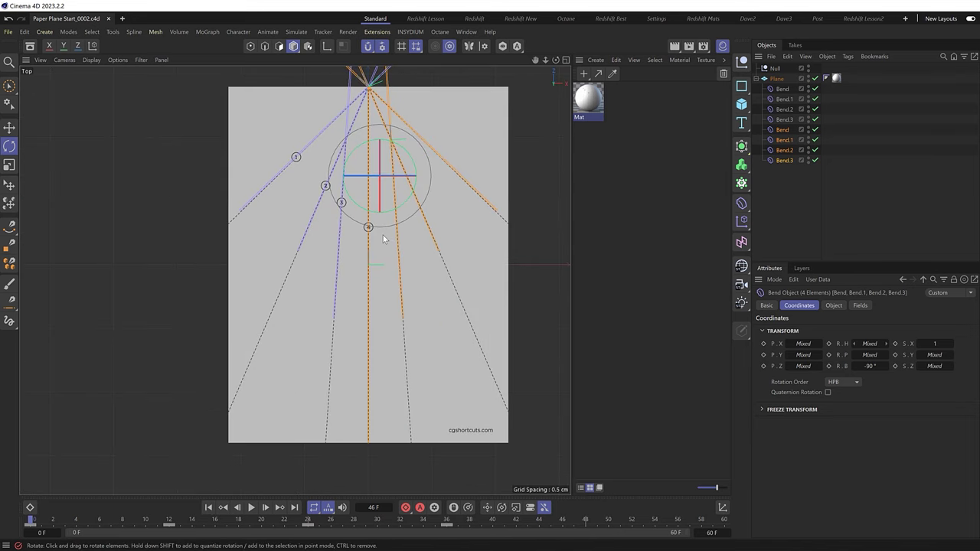
{"action": "scroll", "coordinate": [383, 236], "scroll_direction": "up", "scroll_amount": 3}
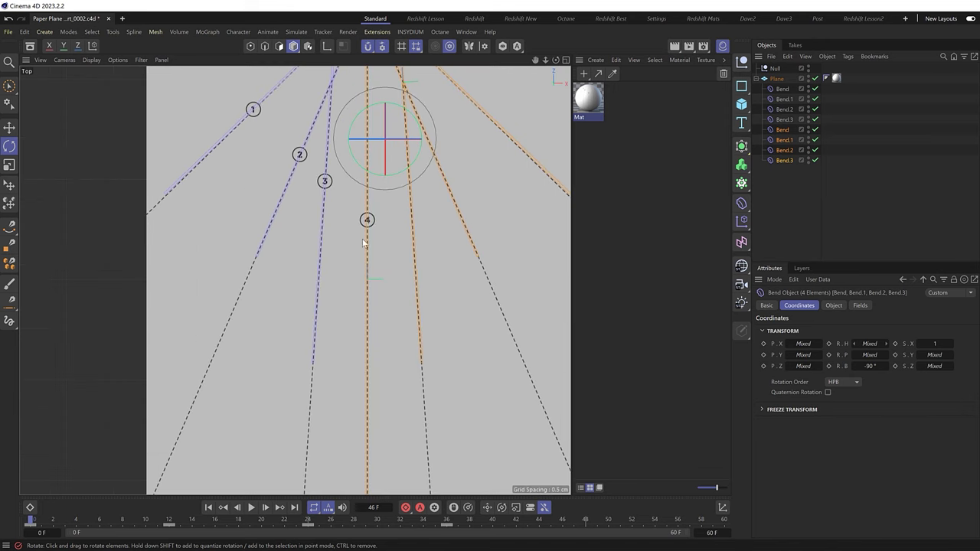
{"action": "left_click", "coordinate": [786, 119]}
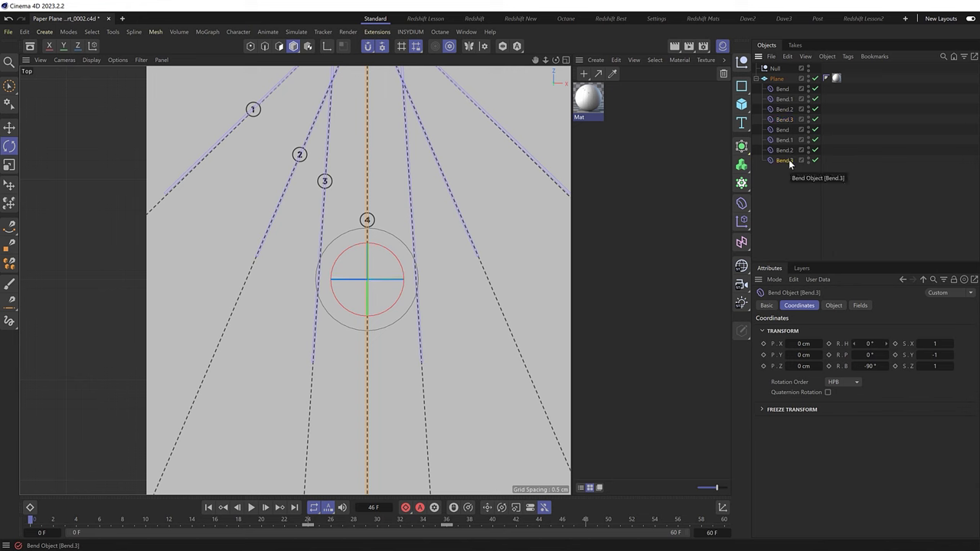
{"action": "left_click", "coordinate": [786, 119]}
{"action": "key", "text": "e"}
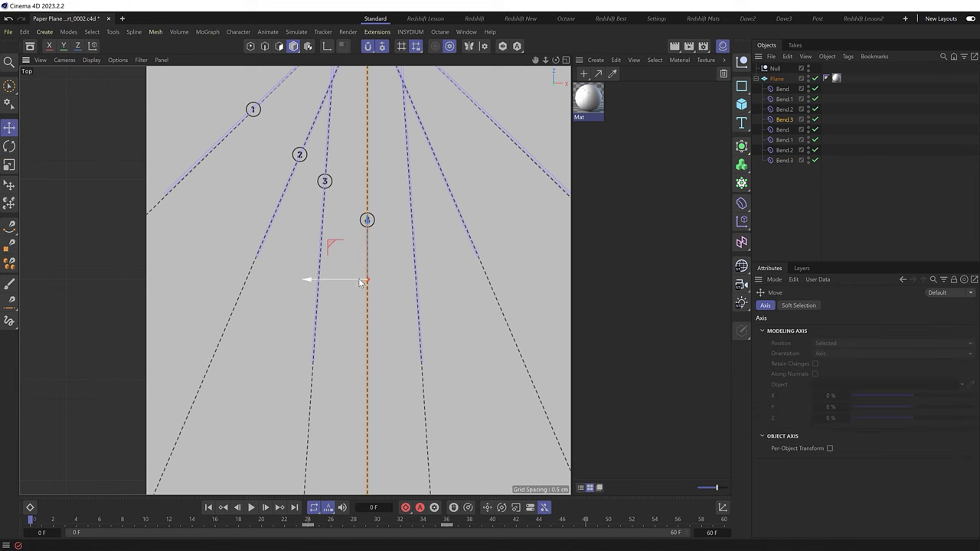
{"action": "left_click_drag", "start_coordinate": [367, 280], "coordinate": [357, 282]}
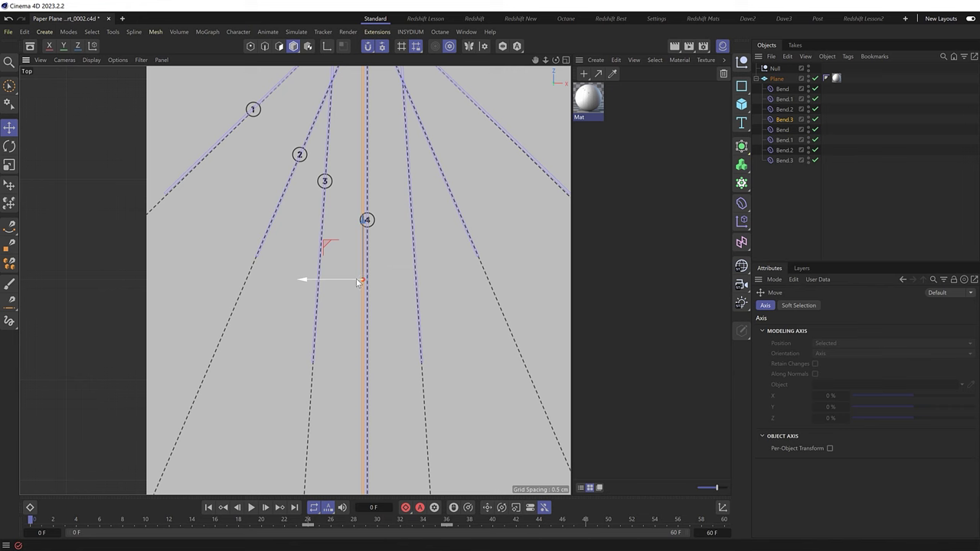
Snap the lower Bend.3 onto fold line 4 at X 0.22 cm
{"action": "left_click", "coordinate": [784, 160]}
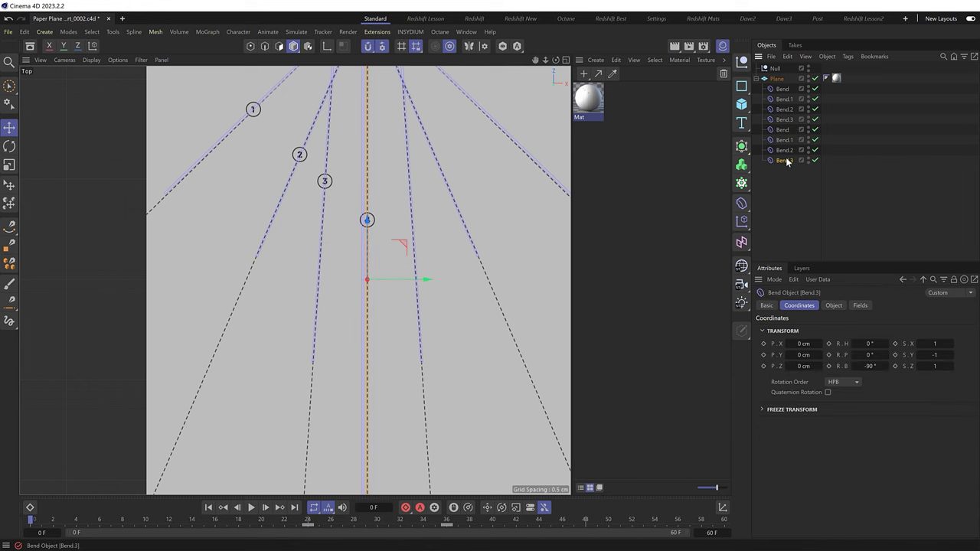
{"action": "left_click_drag", "start_coordinate": [379, 278], "coordinate": [383, 281]}
{"action": "scroll", "coordinate": [383, 278], "scroll_direction": "up", "scroll_amount": 3}
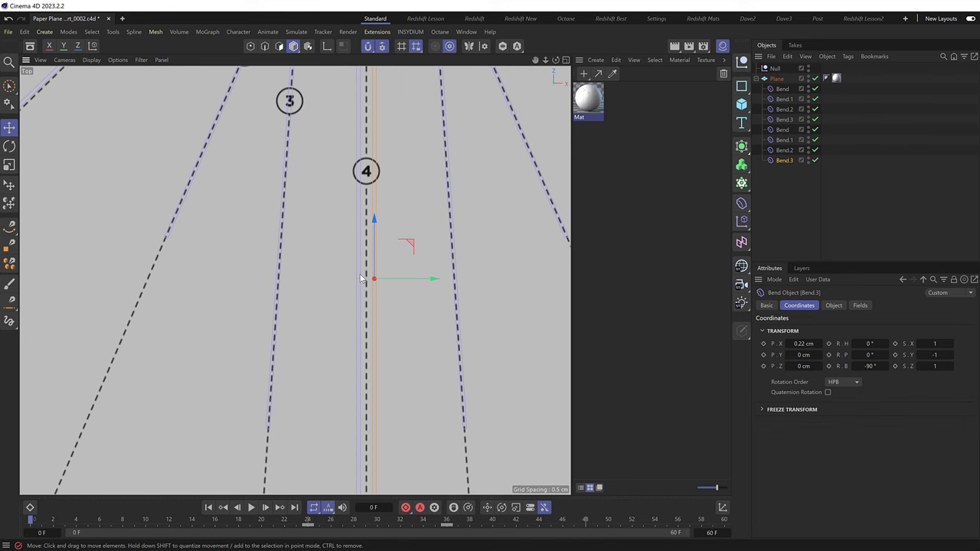
Preview the fold in Perspective to frame 43, then show the Plane's 22 × 28 cm, 100×100 settings
{"action": "middle_click", "coordinate": [362, 279]}
{"action": "middle_click", "coordinate": [219, 270]}
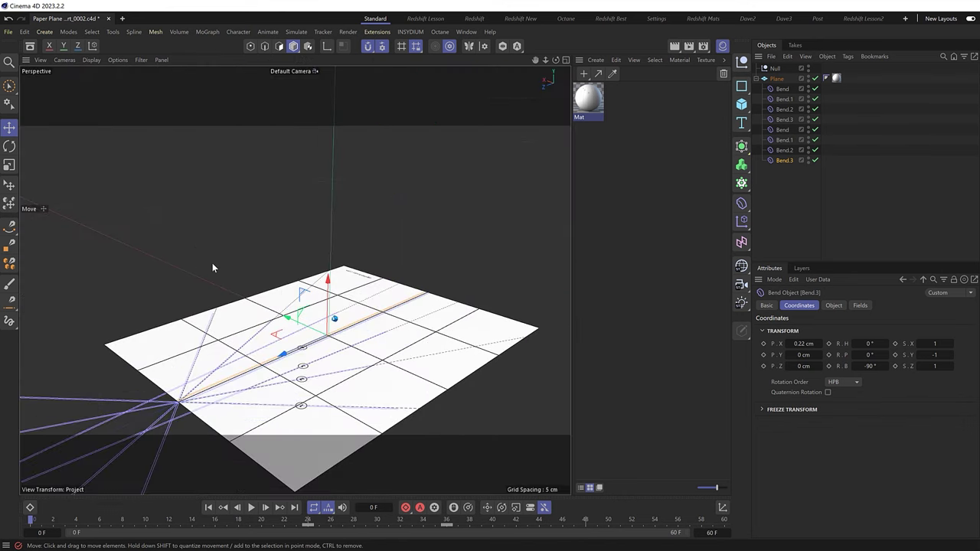
{"action": "left_click", "coordinate": [252, 507]}
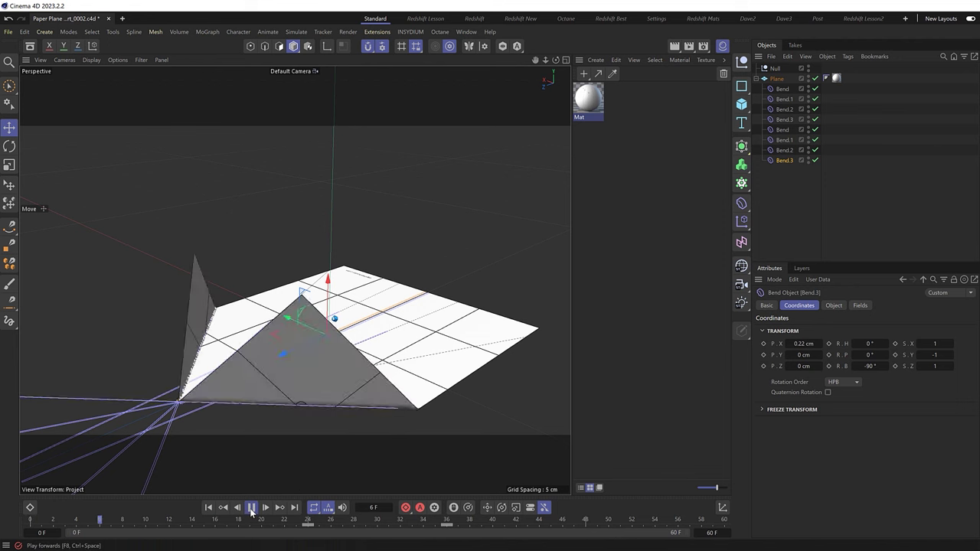
{"action": "left_click", "coordinate": [251, 507]}
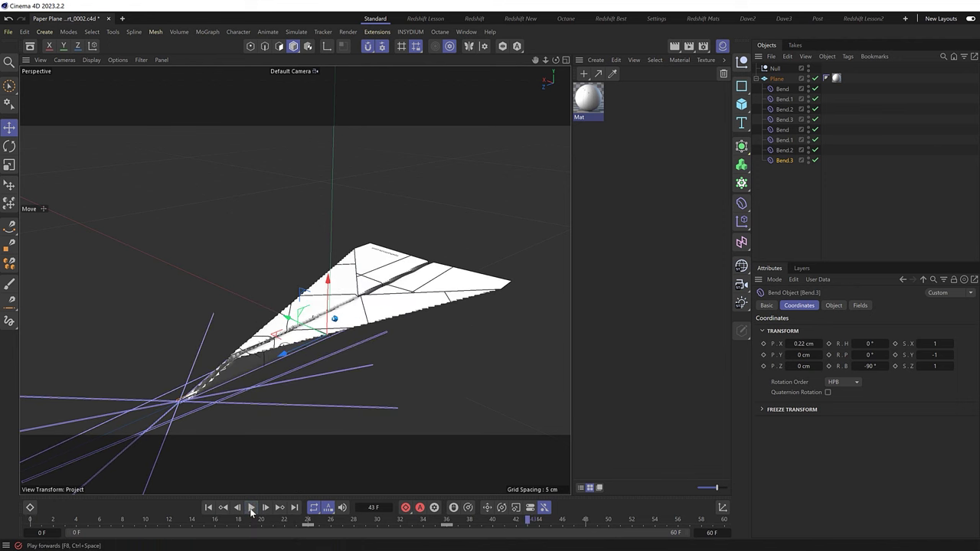
{"action": "left_click_drag", "start_coordinate": [284, 376], "coordinate": [296, 369], "text": "alt"}
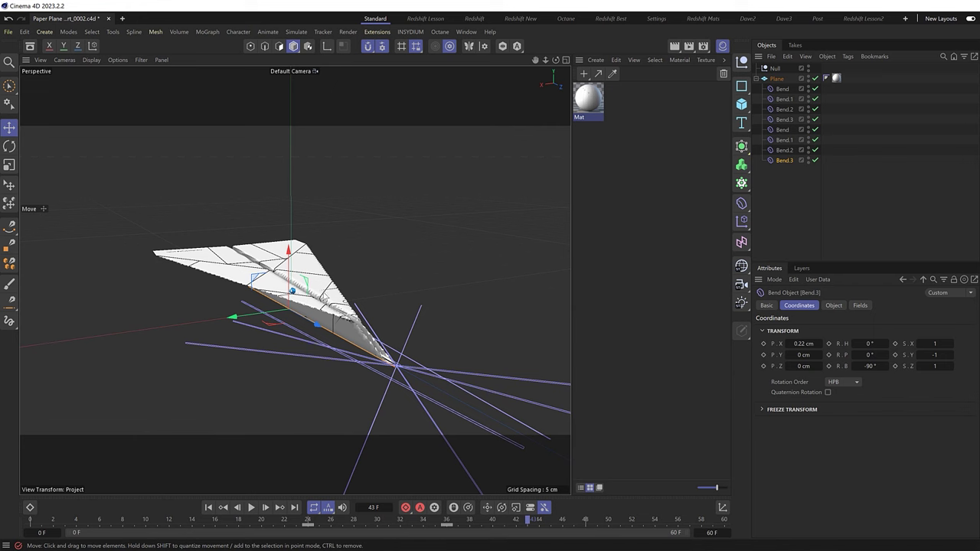
{"action": "left_click", "coordinate": [776, 78]}
{"action": "left_click", "coordinate": [834, 306]}
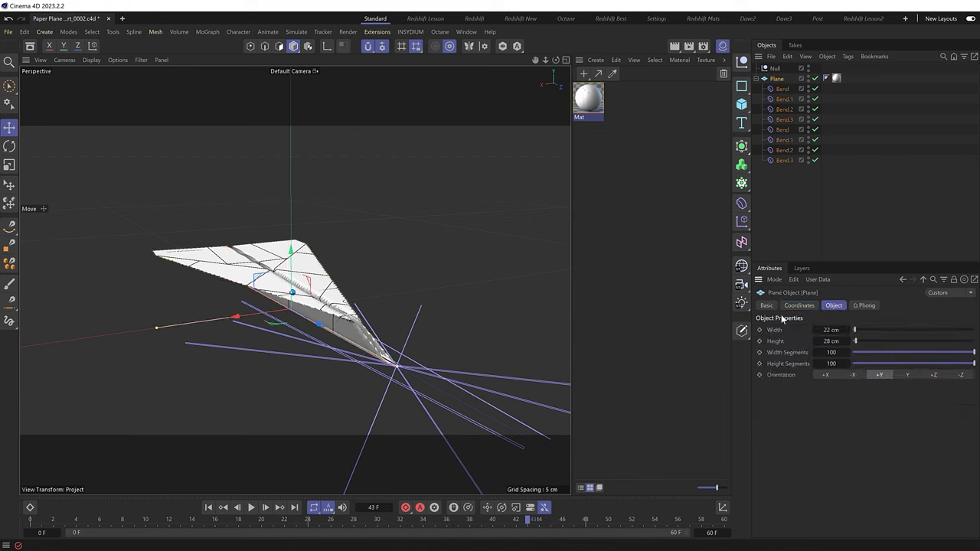
Wrap the Plane in a Subdivision Surface (Catmull-Clark, level 2)
{"action": "left_click", "coordinate": [741, 145]}
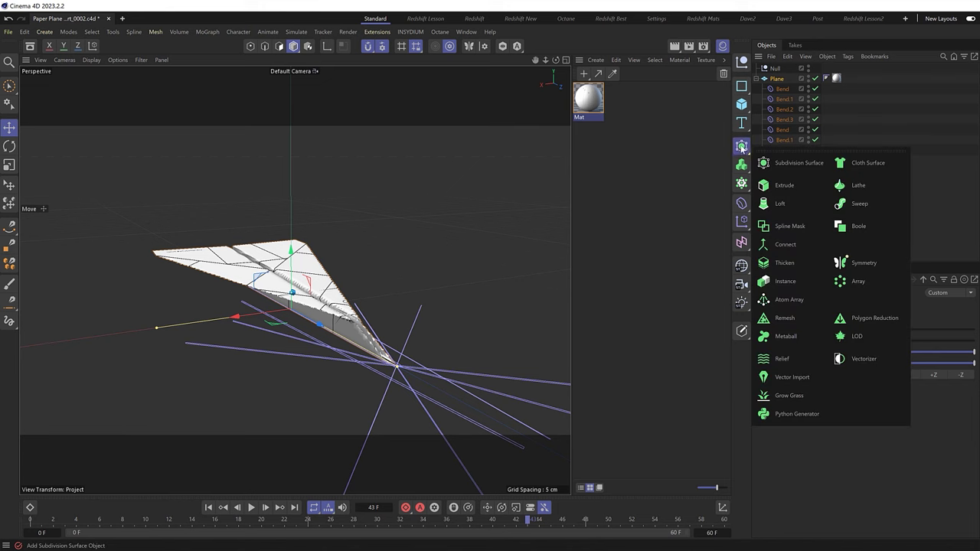
{"action": "left_click", "coordinate": [799, 163]}
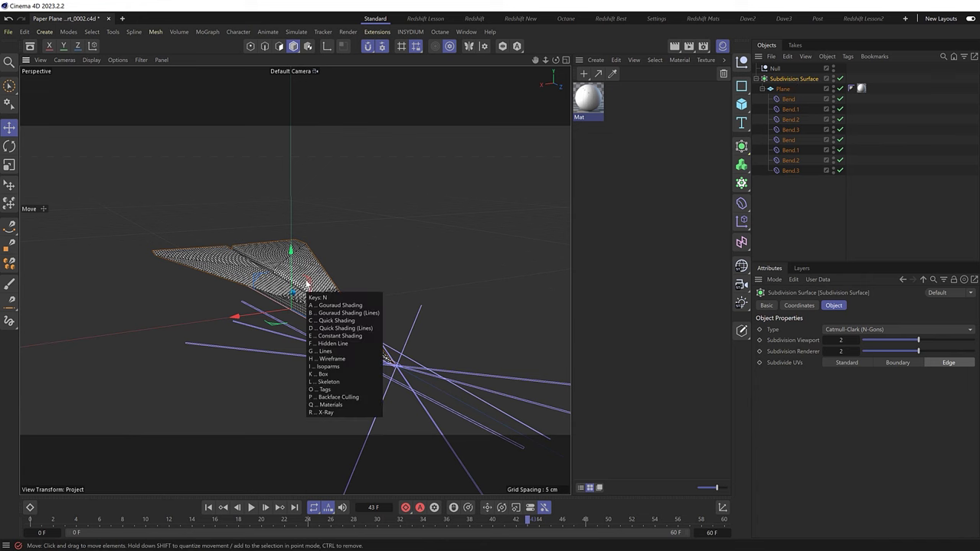
{"action": "left_click_drag", "start_coordinate": [366, 322], "coordinate": [365, 328], "text": "alt"}
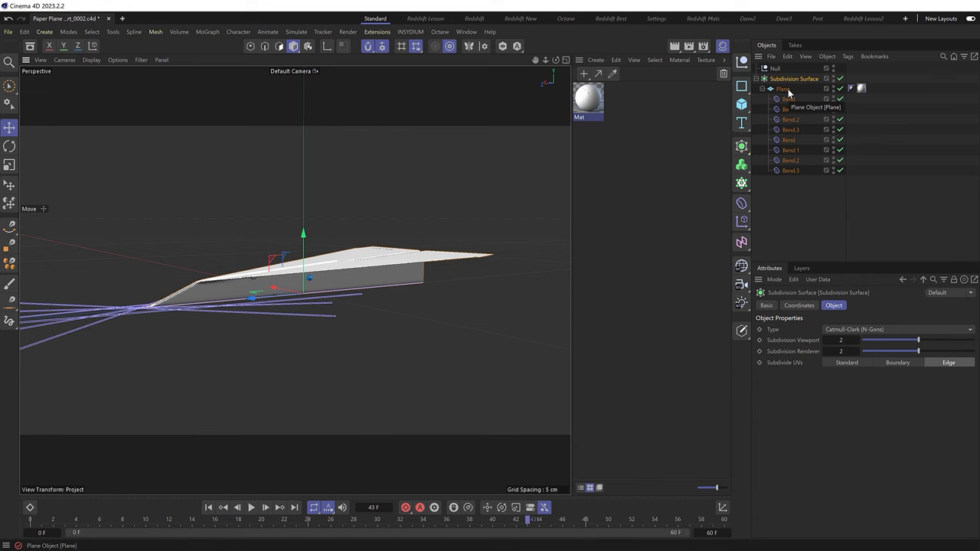
Replay the smoothed fold from the first frame, stopping at frame 46
{"action": "key", "text": "F6"}
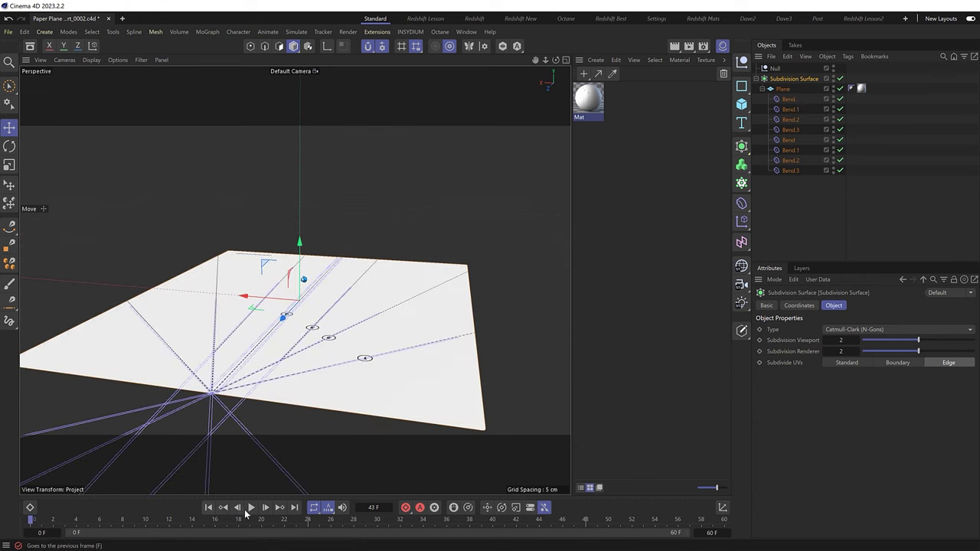
{"action": "left_click", "coordinate": [251, 508]}
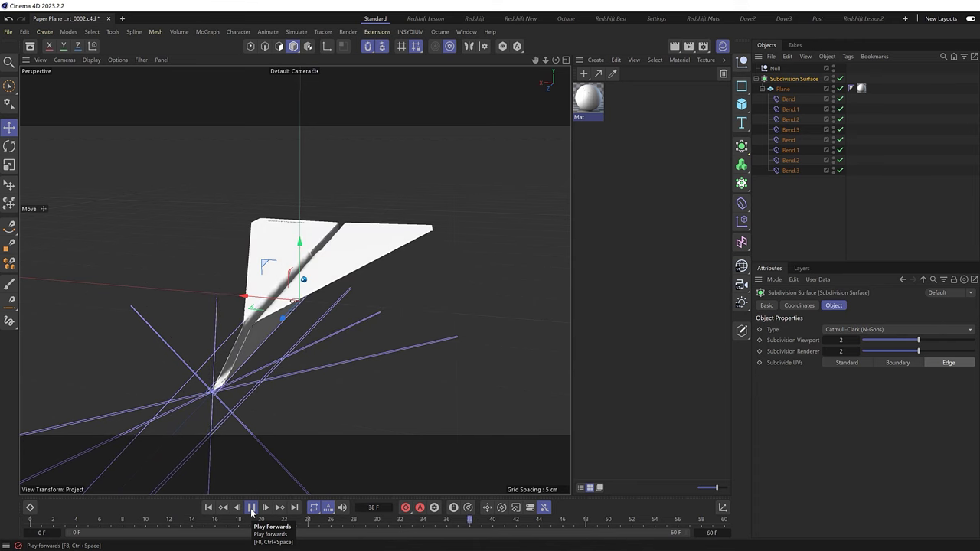
{"action": "left_click", "coordinate": [251, 508]}
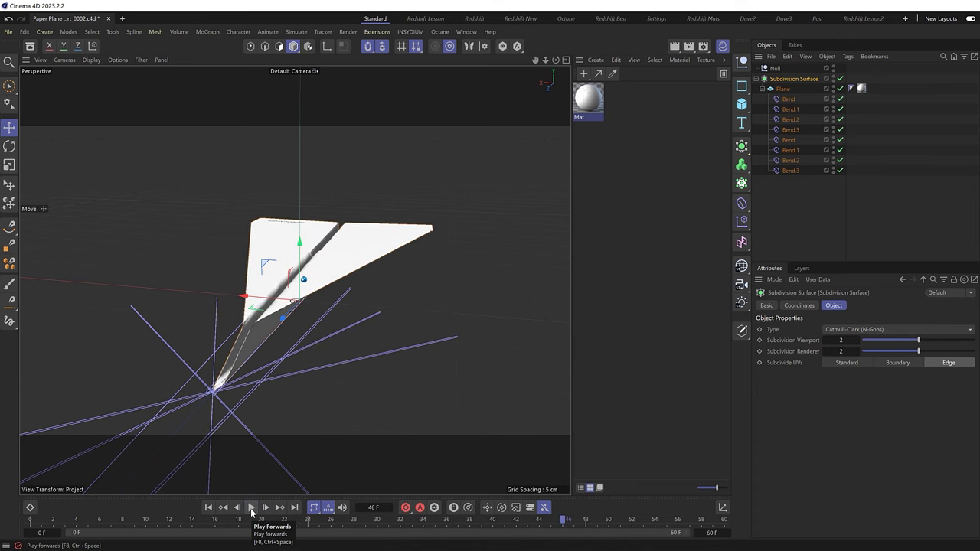
{"action": "left_click_drag", "start_coordinate": [226, 414], "coordinate": [301, 301], "text": "alt"}
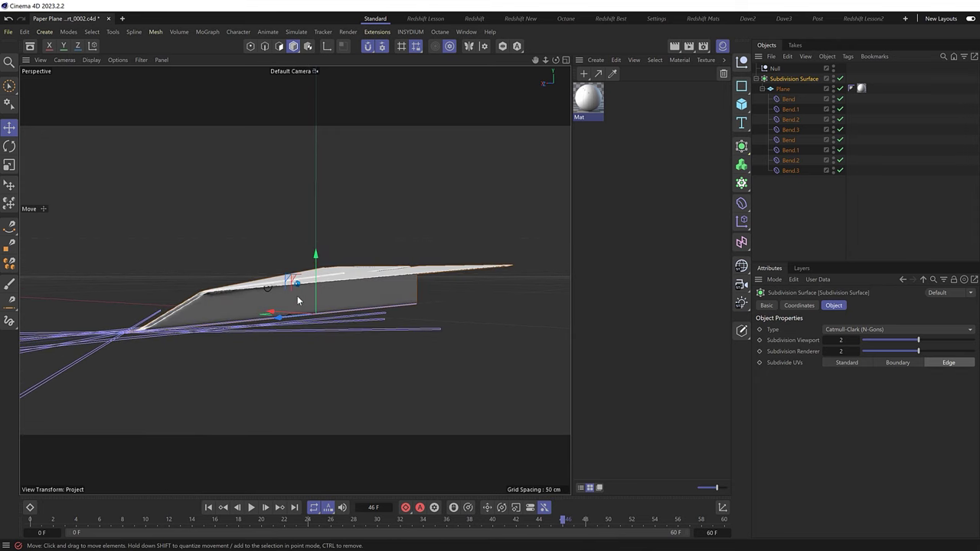
Turn the first Bend.2 to heading -11.83° and move it to X -1.1071 cm, Z 9.6877 cm
{"action": "left_click", "coordinate": [794, 120]}
{"action": "left_click", "coordinate": [801, 305]}
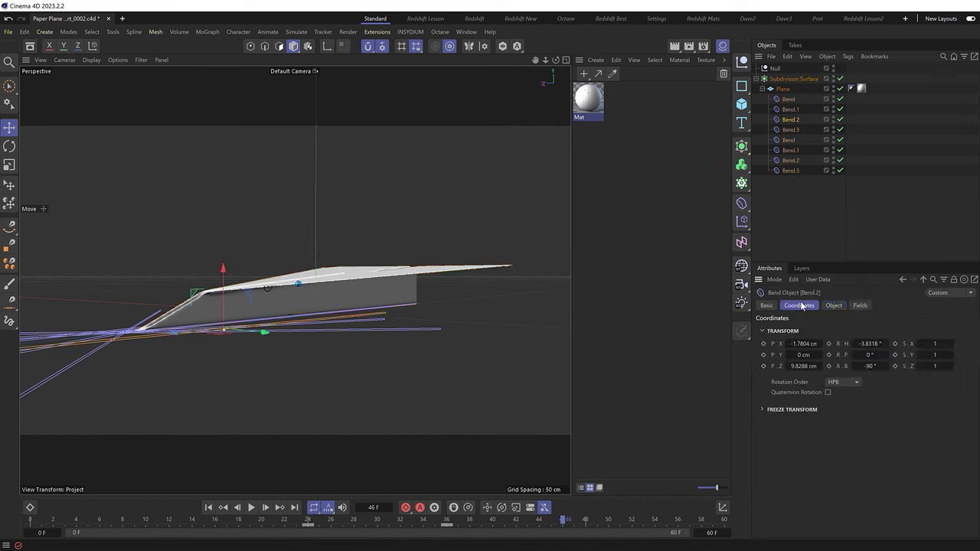
{"action": "left_click_drag", "start_coordinate": [870, 343], "coordinate": [849, 344]}
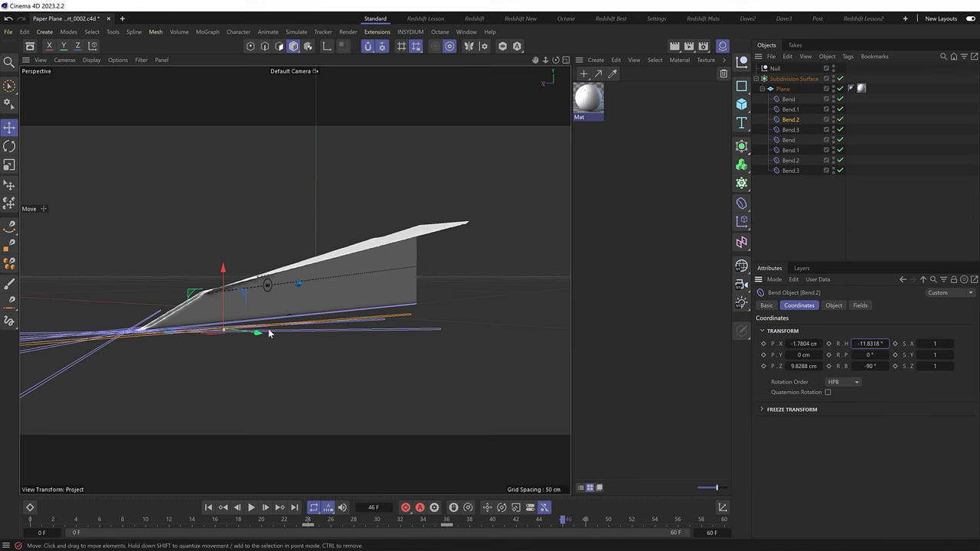
{"action": "left_click_drag", "start_coordinate": [261, 334], "coordinate": [248, 334]}
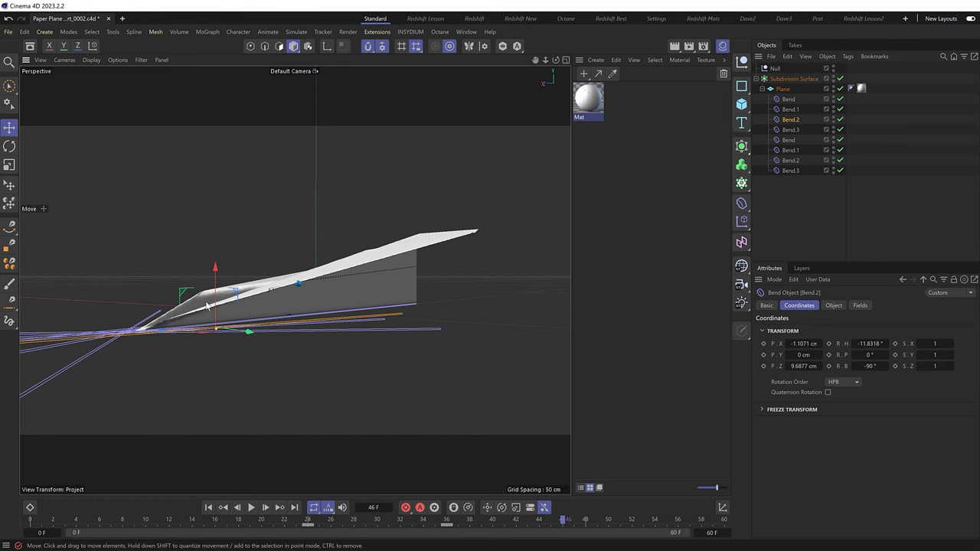
{"action": "left_click_drag", "start_coordinate": [207, 306], "coordinate": [309, 293], "text": "alt"}
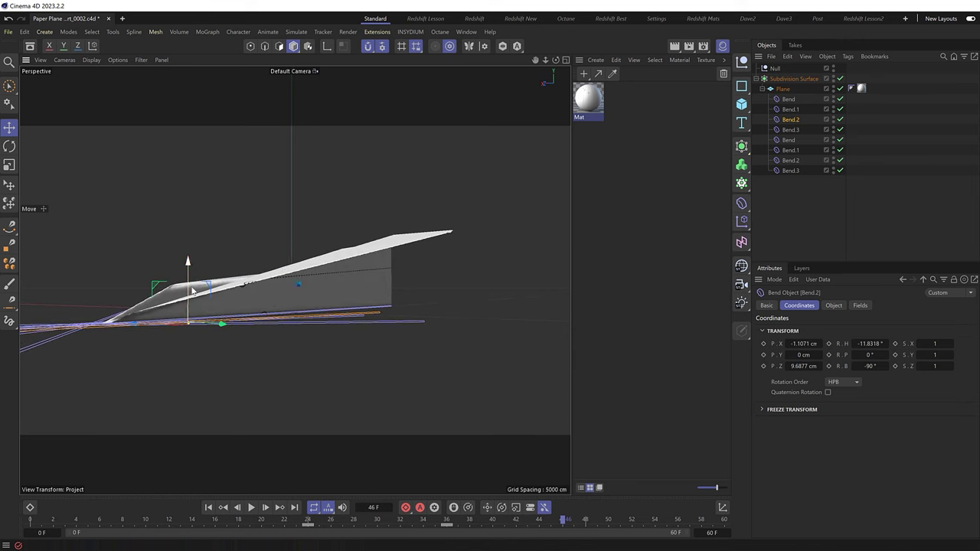
Delete the second Bend.2 and copy the first Bend.2 under the Null
{"action": "left_click", "coordinate": [791, 161]}
{"action": "key", "text": "Delete"}
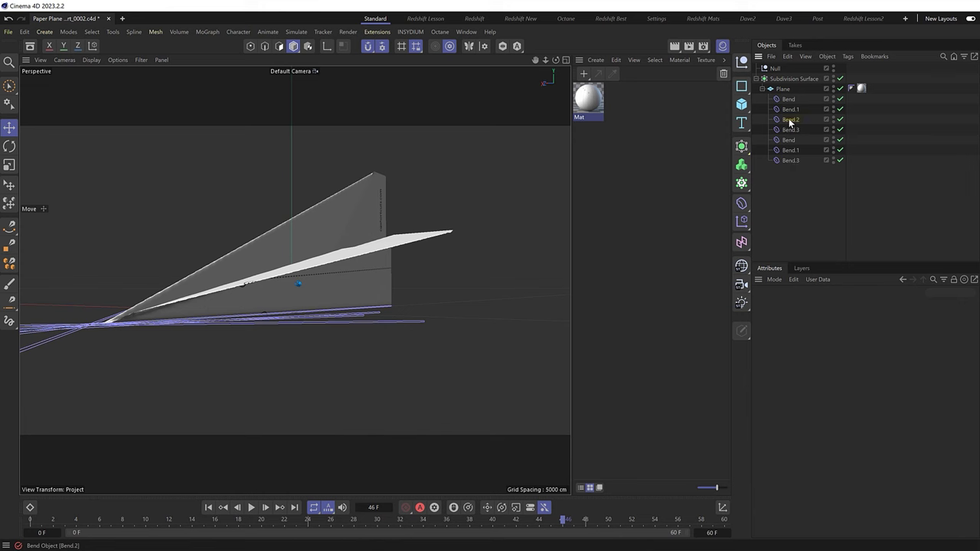
{"action": "left_click_drag", "start_coordinate": [791, 120], "coordinate": [785, 72], "text": "ctrl"}
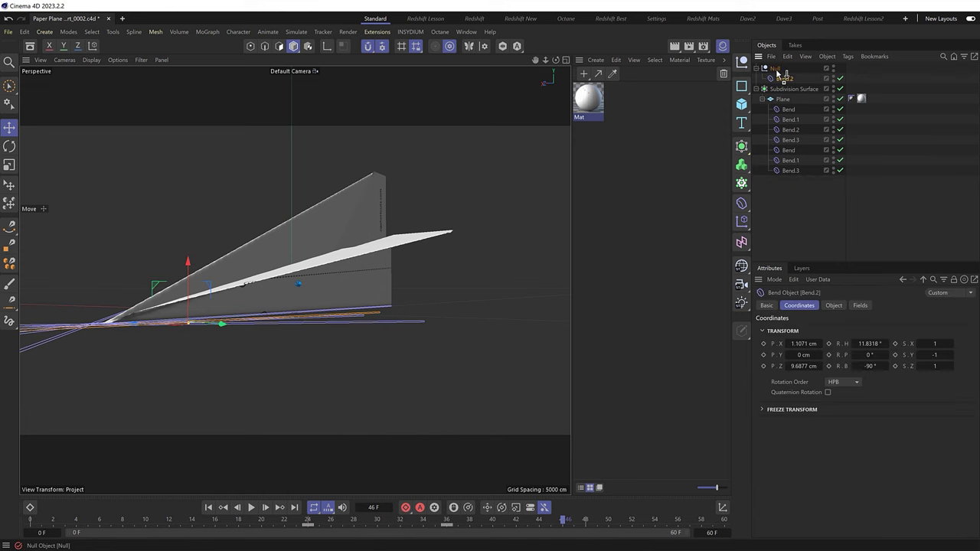
Mirror the Null with Scale X -1 and move the mirrored Bend.2 back under the Plane
{"action": "left_click", "coordinate": [776, 67]}
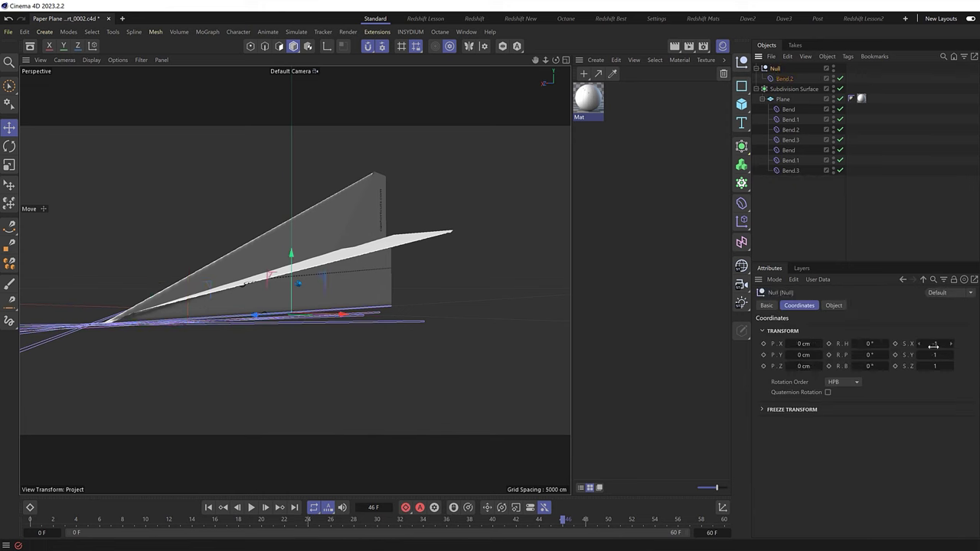
{"action": "type", "text": "-"}
{"action": "key", "text": "Return"}
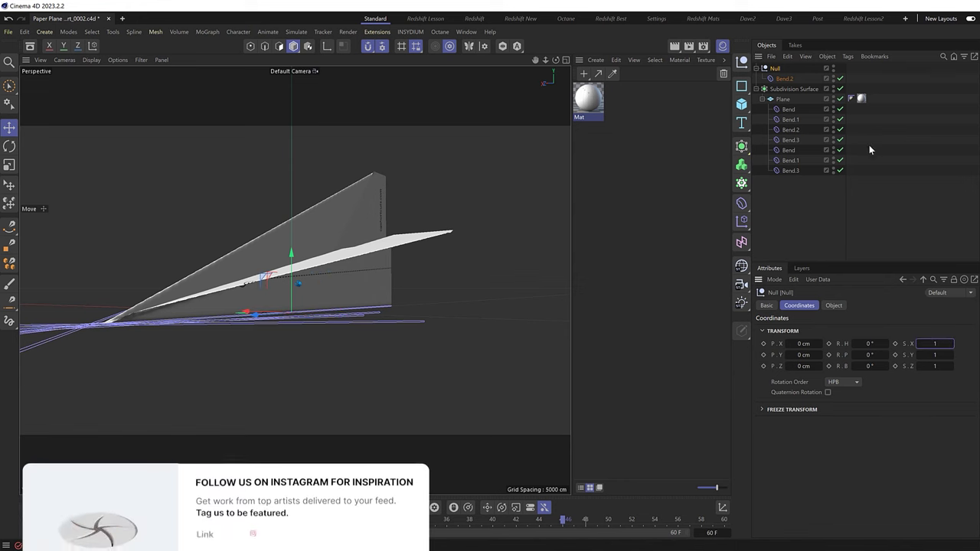
{"action": "left_click_drag", "start_coordinate": [775, 69], "coordinate": [800, 166]}
{"action": "left_click_drag", "start_coordinate": [209, 294], "coordinate": [217, 291], "text": "alt"}
{"action": "left_click", "coordinate": [250, 508]}
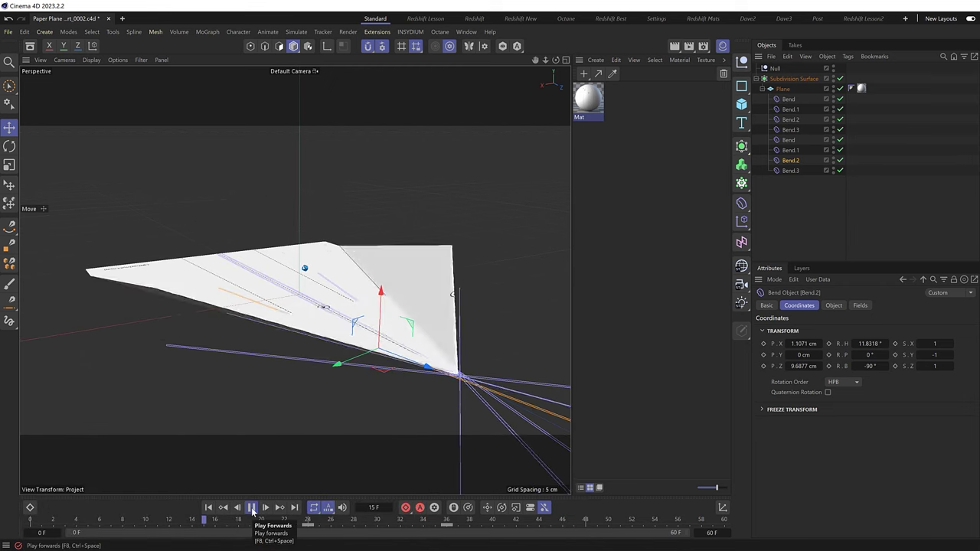
{"action": "left_click", "coordinate": [252, 508]}
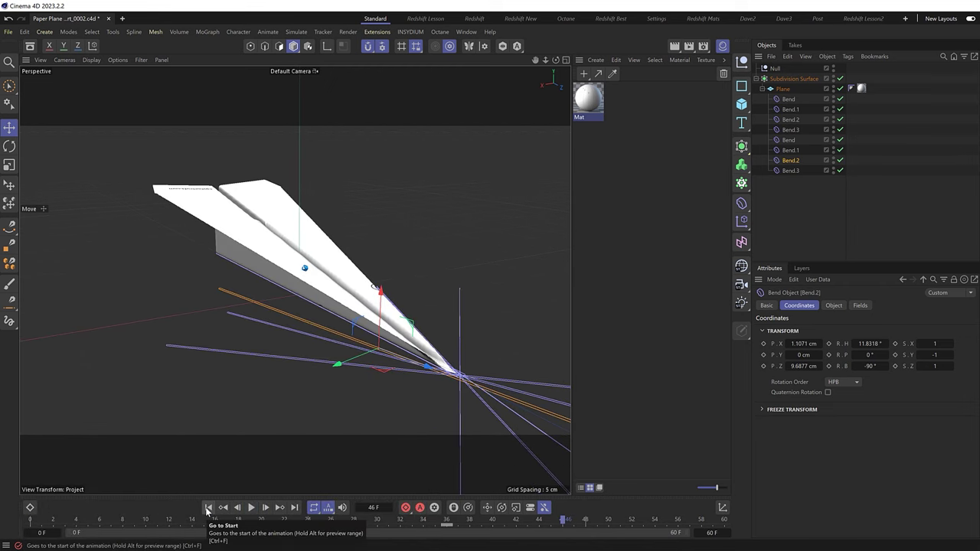
{"action": "left_click", "coordinate": [208, 508]}
{"action": "left_click_drag", "start_coordinate": [273, 484], "coordinate": [227, 377], "text": "alt"}
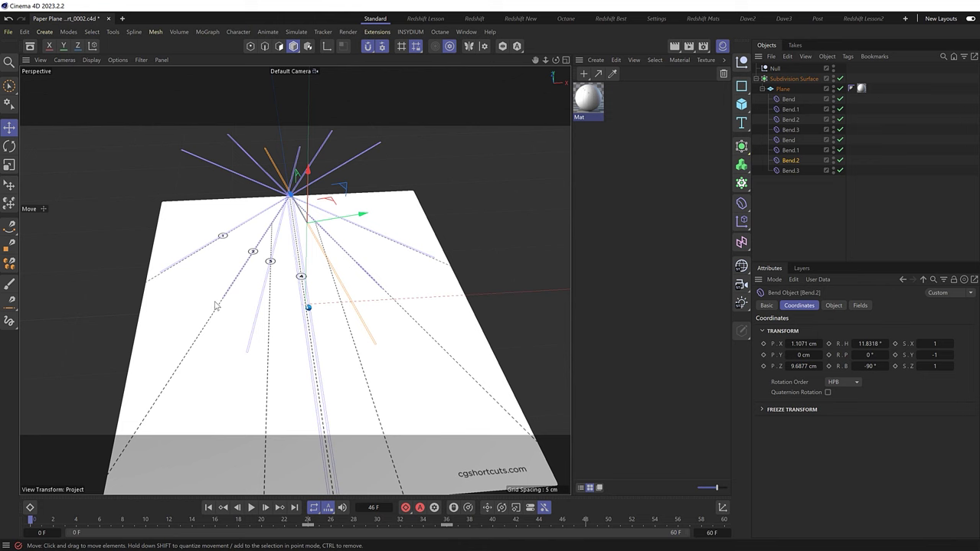
{"action": "left_click", "coordinate": [251, 507]}
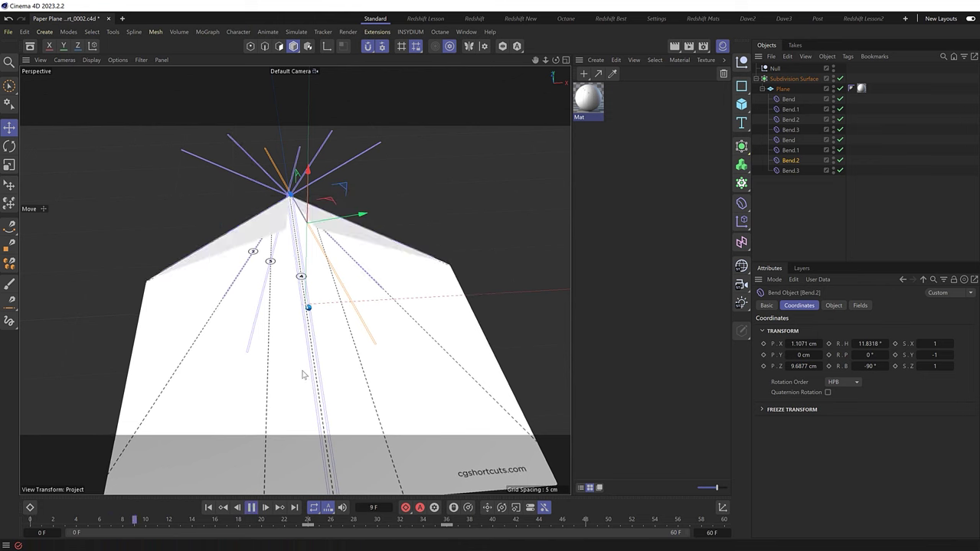